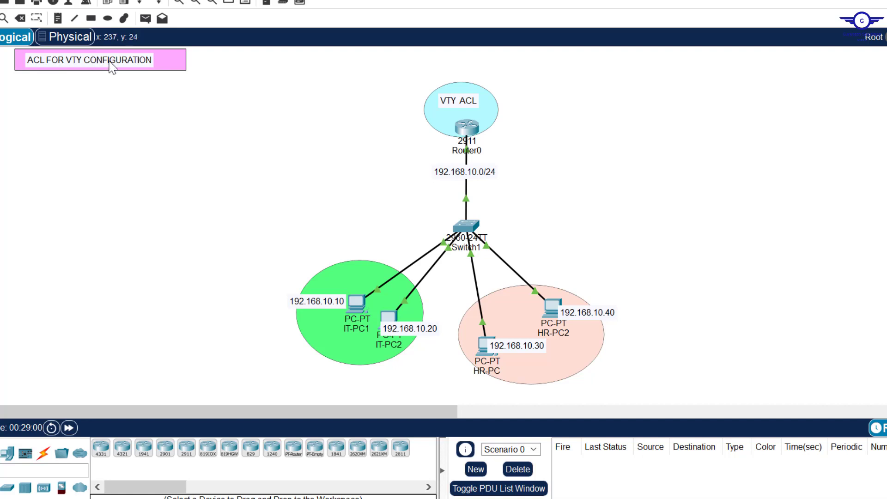
Step: Shift the pink ACL FOR VTY CONFIGURATION title note slightly right, then deselect it
{"action": "left_click_drag", "start_coordinate": [172, 59], "coordinate": [141, 61]}
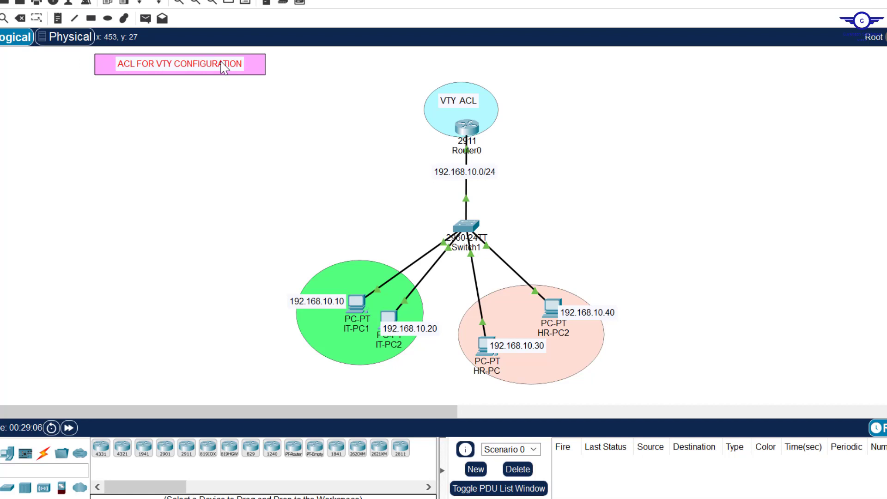
{"action": "left_click", "coordinate": [341, 92]}
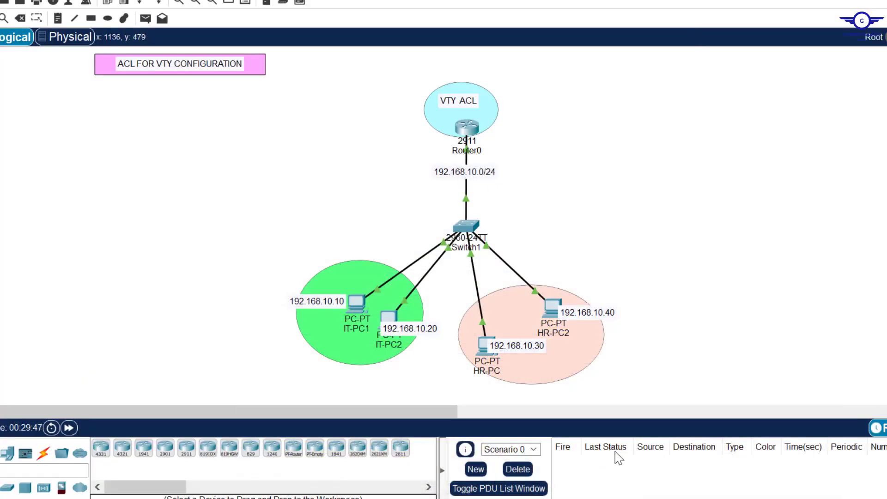
{"action": "key", "text": "alt+Tab"}
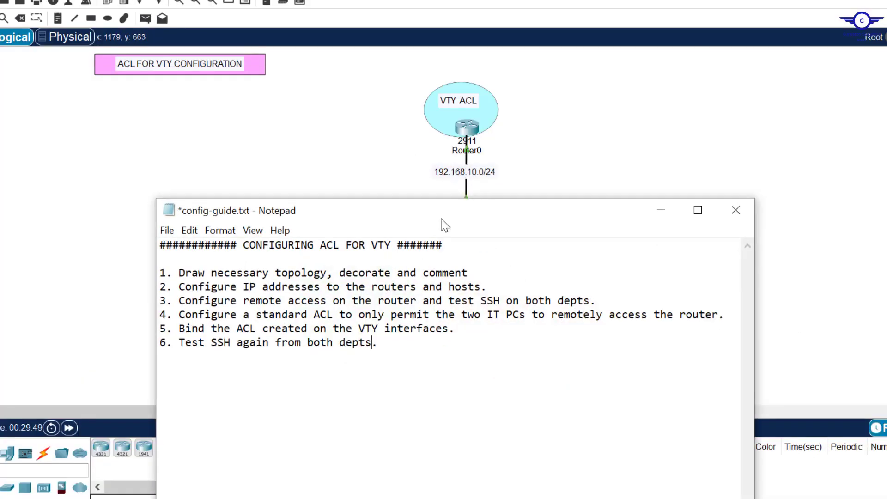
{"action": "left_click_drag", "start_coordinate": [444, 217], "coordinate": [588, 166]}
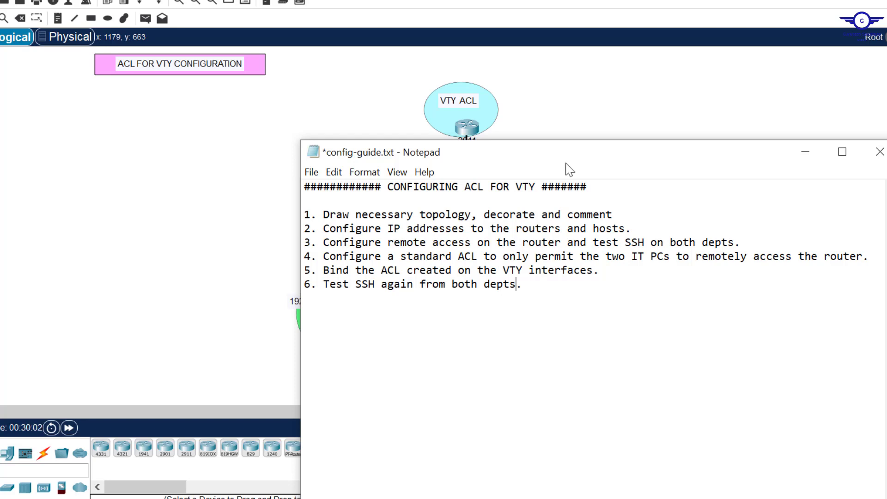
{"action": "left_click", "coordinate": [572, 121]}
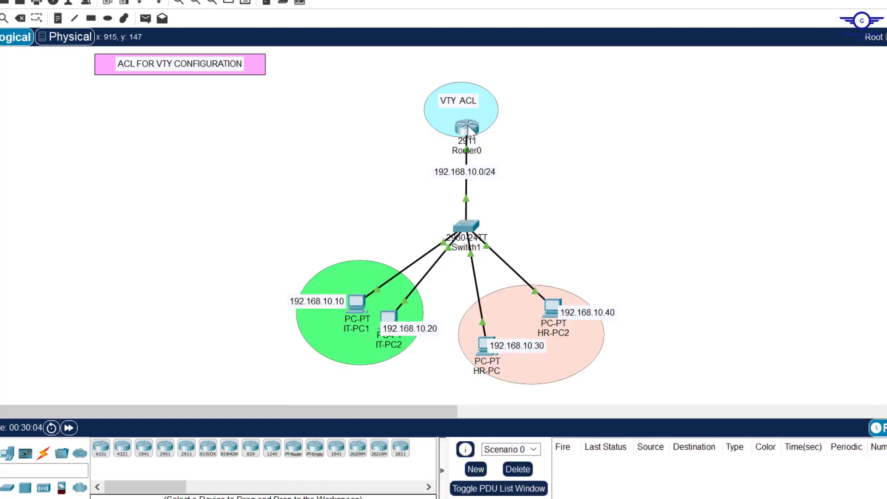
Step: Nudge Router0 slightly upward inside the VTY ACL ellipse
{"action": "left_click_drag", "start_coordinate": [467, 128], "coordinate": [479, 139]}
{"action": "left_click", "coordinate": [490, 118]}
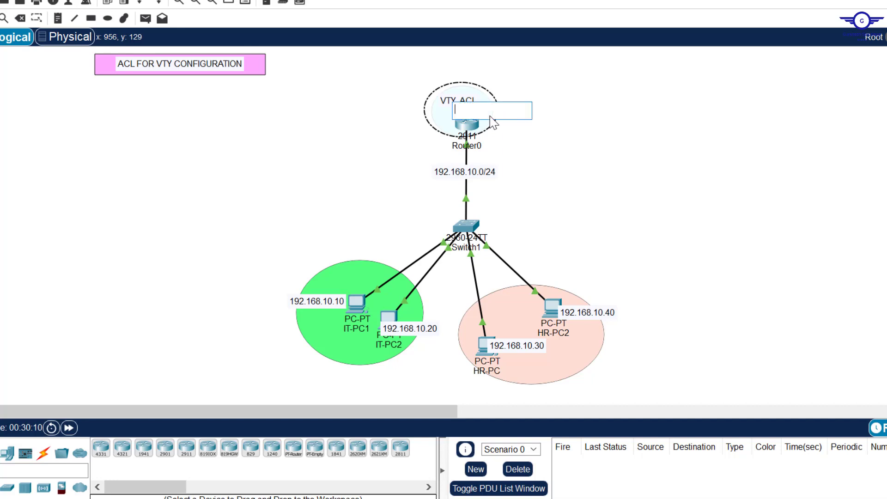
{"action": "left_click", "coordinate": [495, 126]}
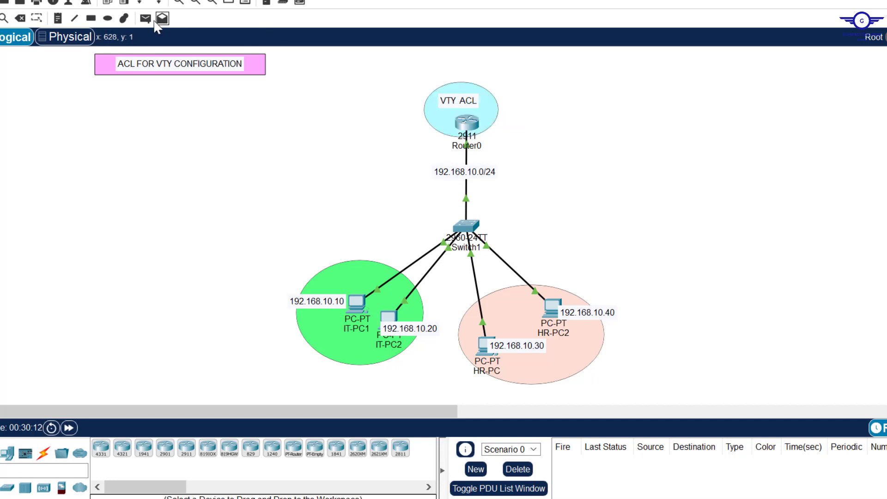
Step: Add a REMOTELY ACCESSED text note and position it right beside the Router0 icon
{"action": "left_click", "coordinate": [58, 19]}
{"action": "left_click", "coordinate": [491, 122]}
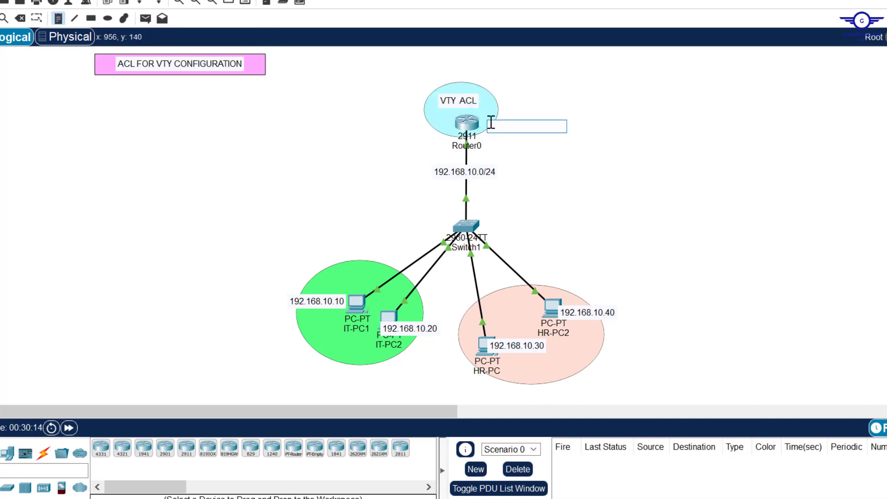
{"action": "type", "text": "REMOTELY ACCESSED"}
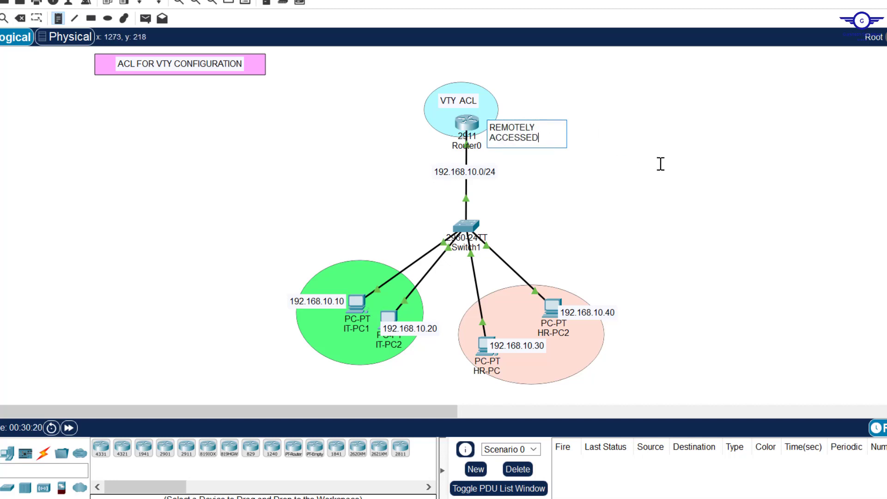
{"action": "key", "text": "Escape"}
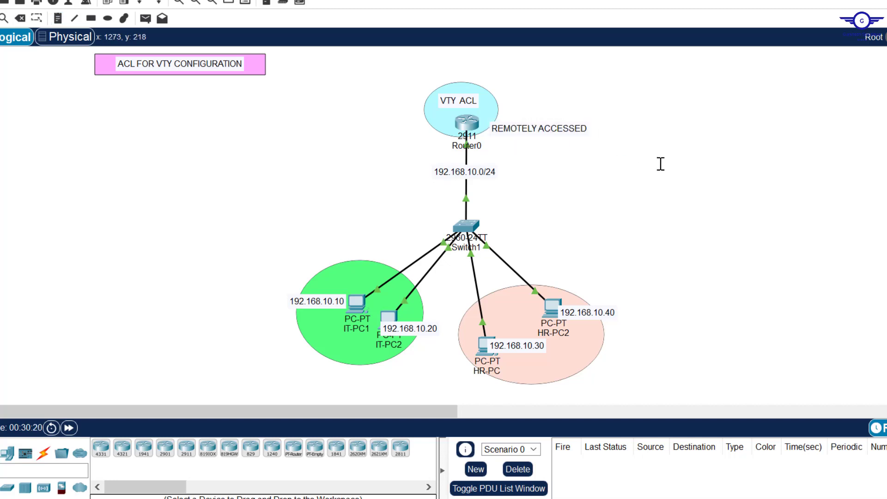
{"action": "left_click", "coordinate": [583, 132]}
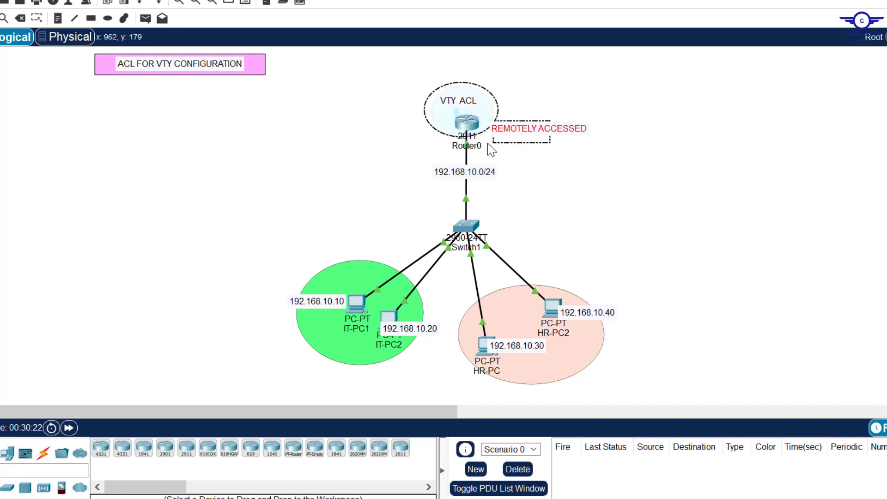
{"action": "double_click", "coordinate": [585, 133]}
{"action": "left_click", "coordinate": [637, 145]}
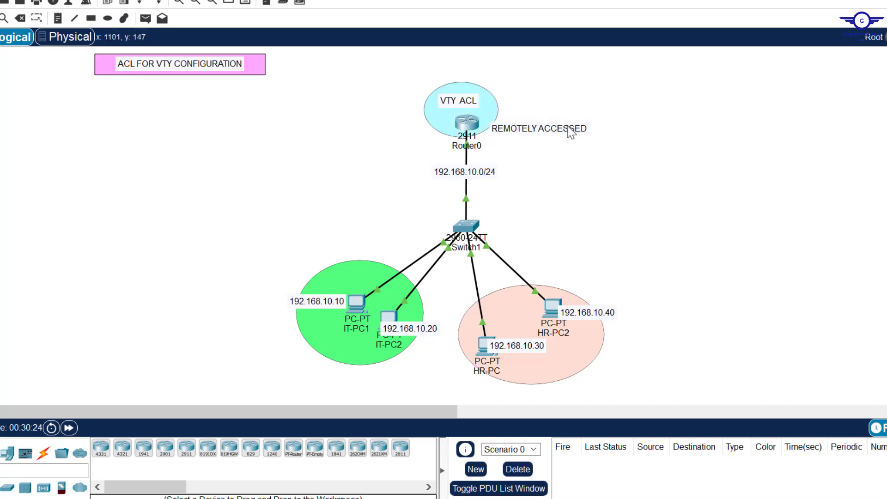
{"action": "left_click_drag", "start_coordinate": [568, 127], "coordinate": [503, 144]}
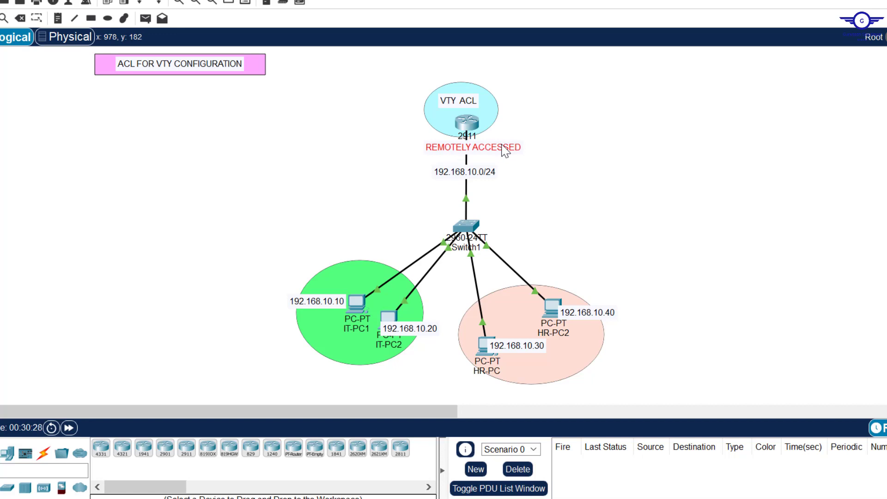
{"action": "left_click_drag", "start_coordinate": [490, 157], "coordinate": [544, 125]}
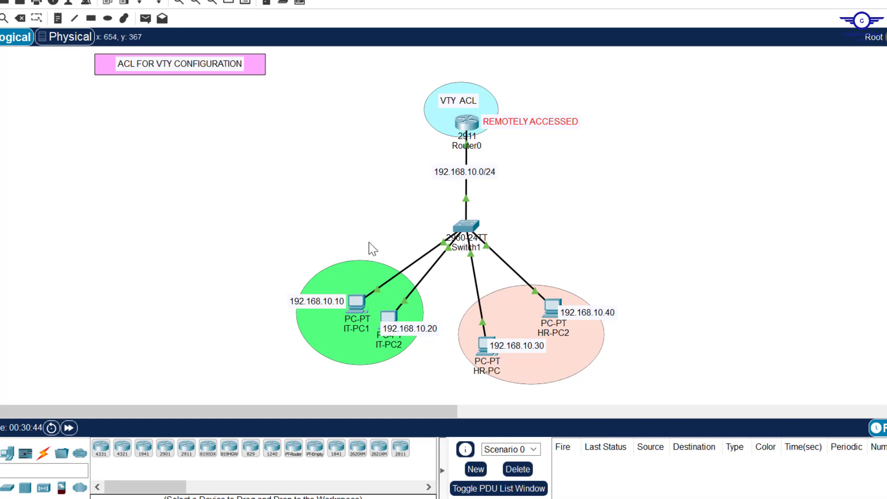
Step: Shift the 192.168.10.0/24 subnet label slightly to the right
{"action": "left_click_drag", "start_coordinate": [280, 232], "coordinate": [651, 398]}
{"action": "left_click", "coordinate": [651, 399]}
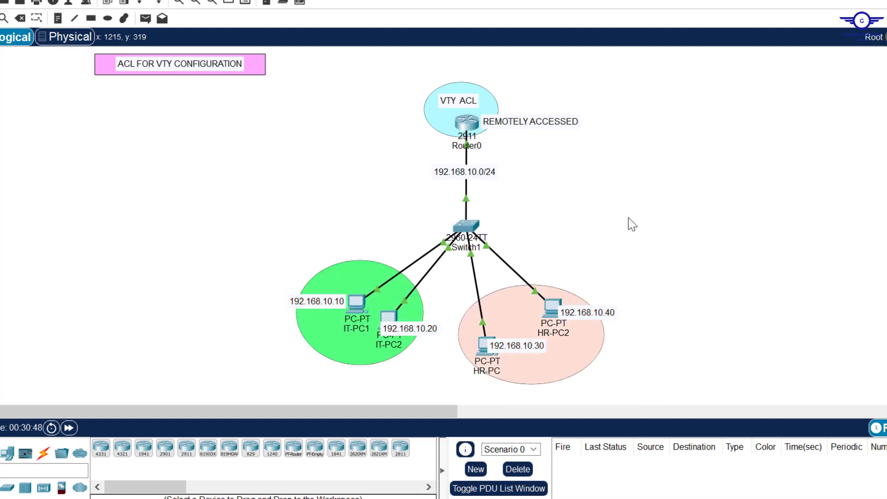
{"action": "mouse_move", "coordinate": [476, 174]}
{"action": "left_mouse_down"}
{"action": "mouse_move", "coordinate": [494, 180]}
{"action": "mouse_move", "coordinate": [483, 183]}
{"action": "left_mouse_up"}
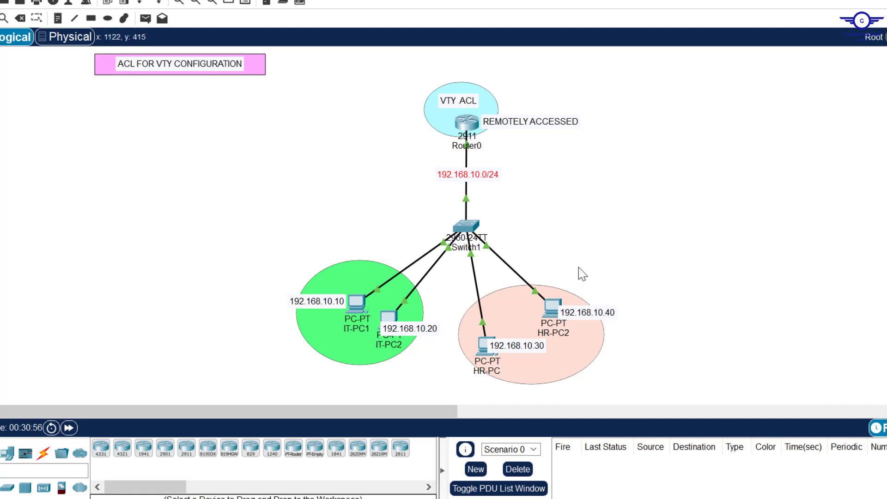
Step: Highlight step 2 about configuring IP addresses in the config guide
{"action": "key", "text": "alt+Tab"}
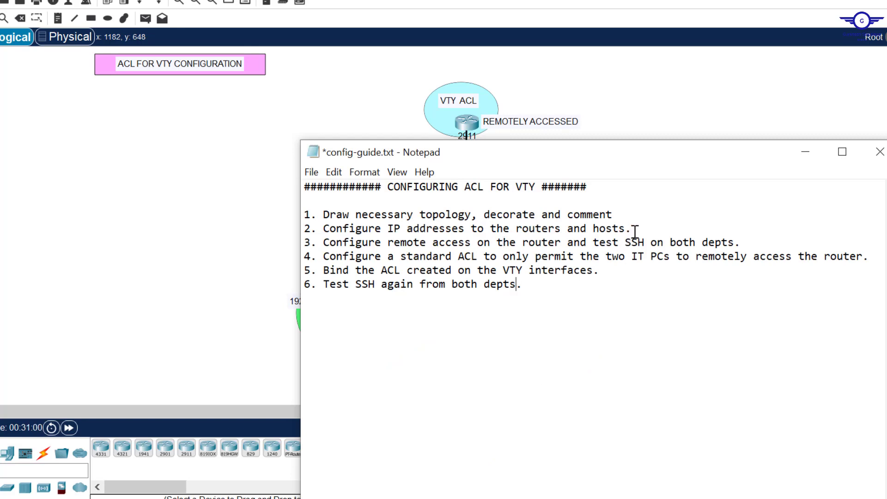
{"action": "left_click_drag", "start_coordinate": [631, 230], "coordinate": [329, 229]}
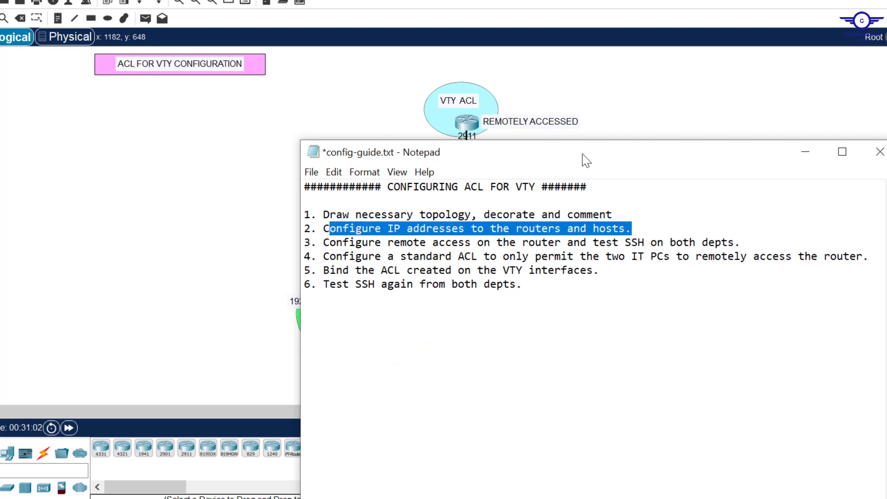
{"action": "left_click", "coordinate": [661, 110]}
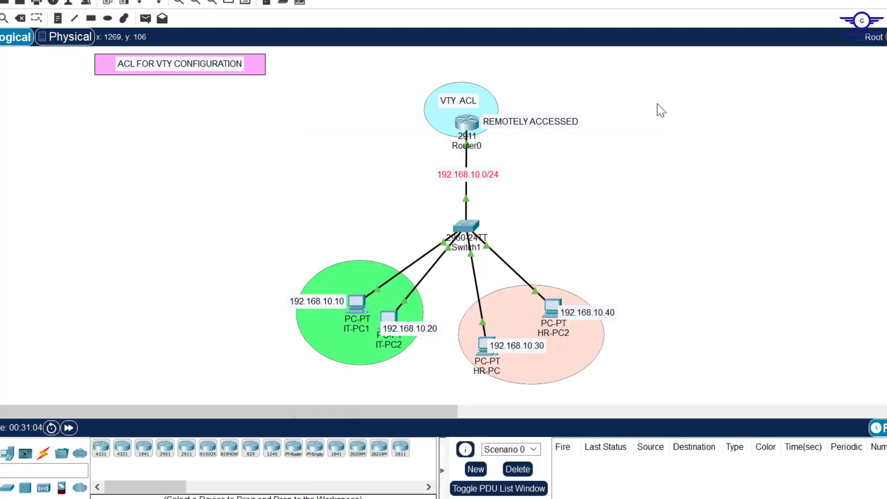
Step: Check that Router0's GigabitEthernet0/1 address is 192.168.10.1
{"action": "double_click", "coordinate": [471, 125]}
{"action": "left_click", "coordinate": [406, 2]}
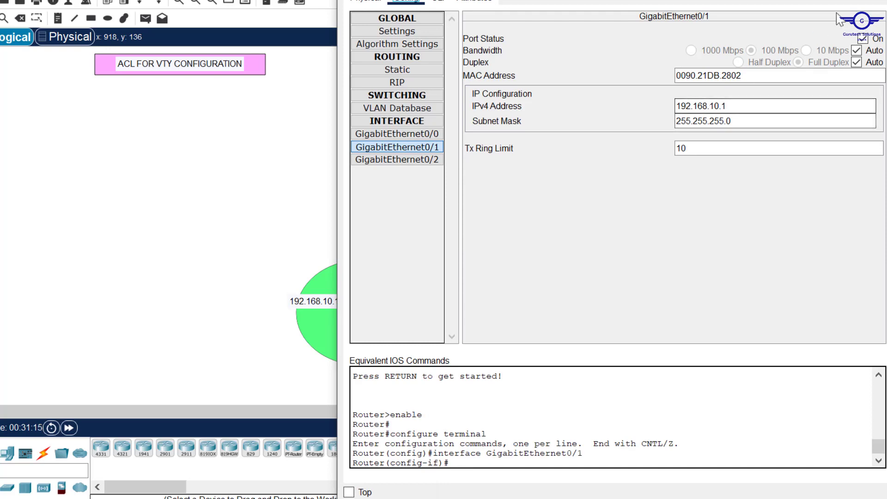
{"action": "left_click", "coordinate": [875, 1]}
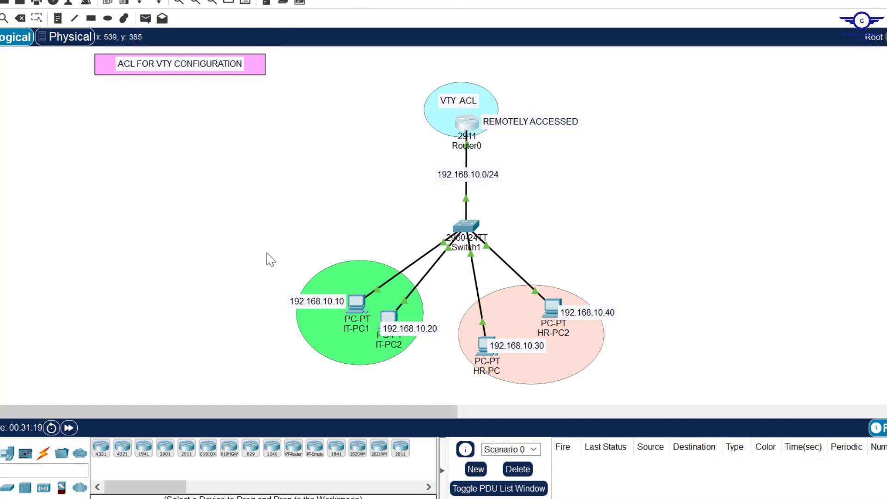
Step: Nudge the 192.168.10.20 and 192.168.10.30 address labels, then bring back the config guide
{"action": "left_click_drag", "start_coordinate": [267, 253], "coordinate": [660, 391]}
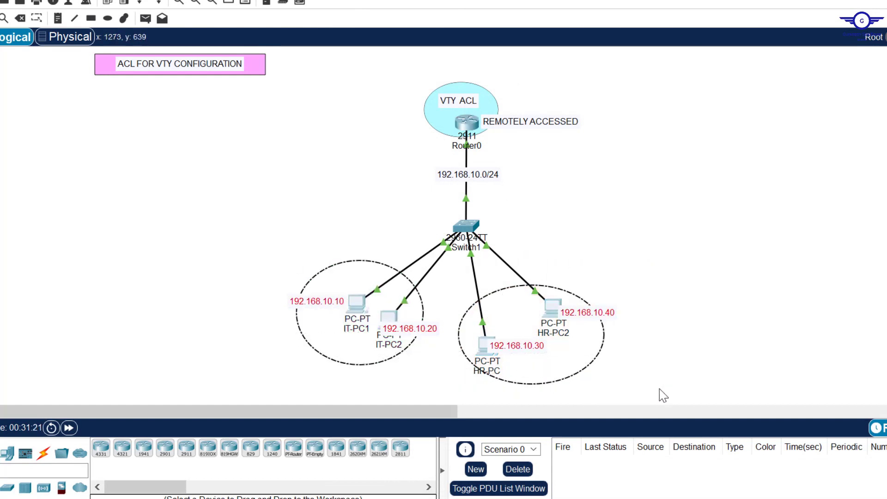
{"action": "left_click", "coordinate": [659, 296]}
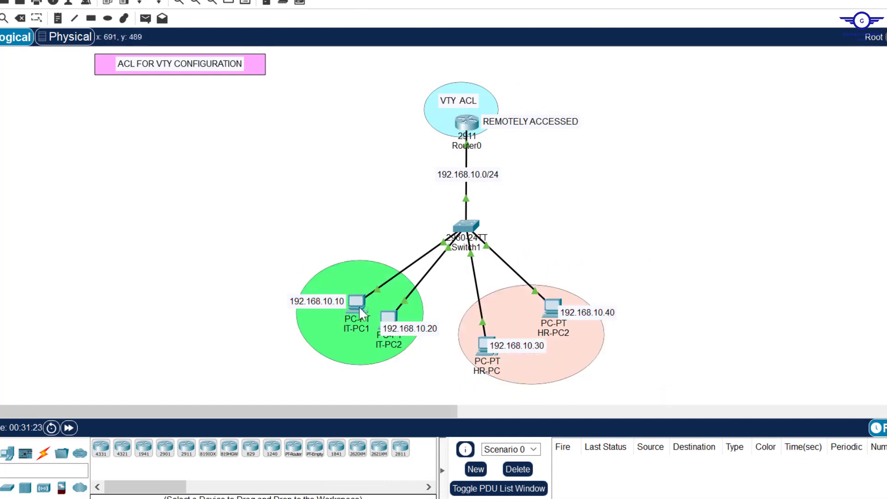
{"action": "mouse_move", "coordinate": [406, 328]}
{"action": "left_mouse_down"}
{"action": "mouse_move", "coordinate": [398, 328]}
{"action": "mouse_move", "coordinate": [406, 334]}
{"action": "left_mouse_up"}
{"action": "left_click_drag", "start_coordinate": [517, 349], "coordinate": [521, 353]}
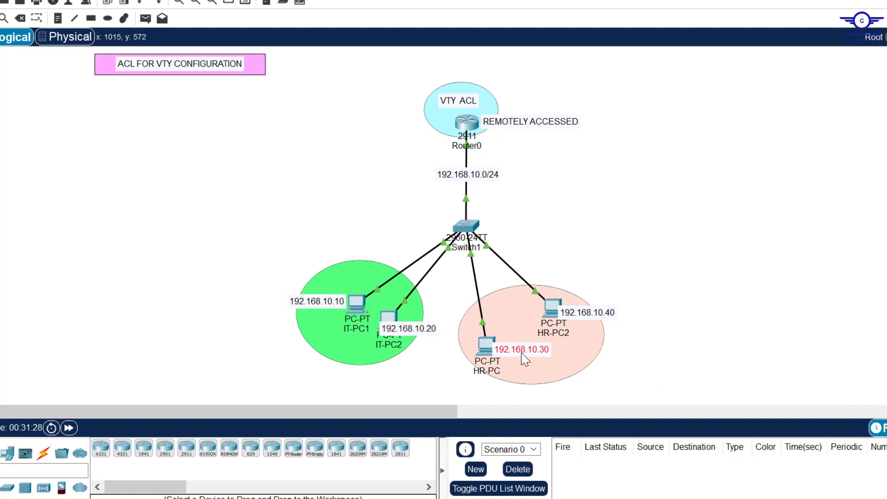
{"action": "left_click", "coordinate": [622, 218]}
{"action": "key", "text": "alt+Tab"}
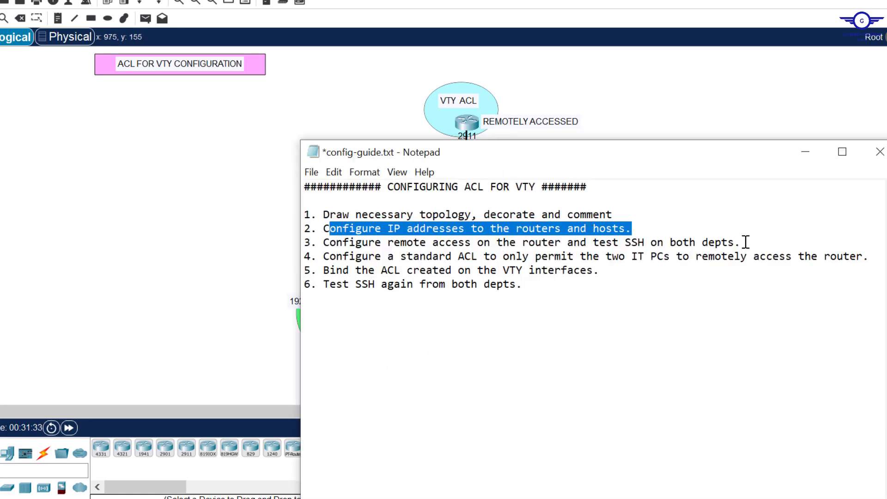
Step: Highlight guide step 3 on remote access and SSH testing, then open Router0's device window
{"action": "left_click_drag", "start_coordinate": [742, 242], "coordinate": [318, 243]}
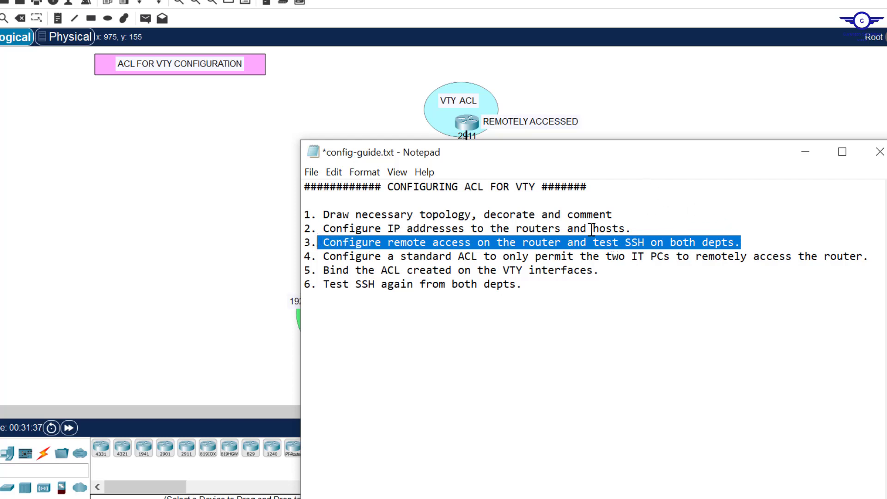
{"action": "left_click", "coordinate": [718, 111]}
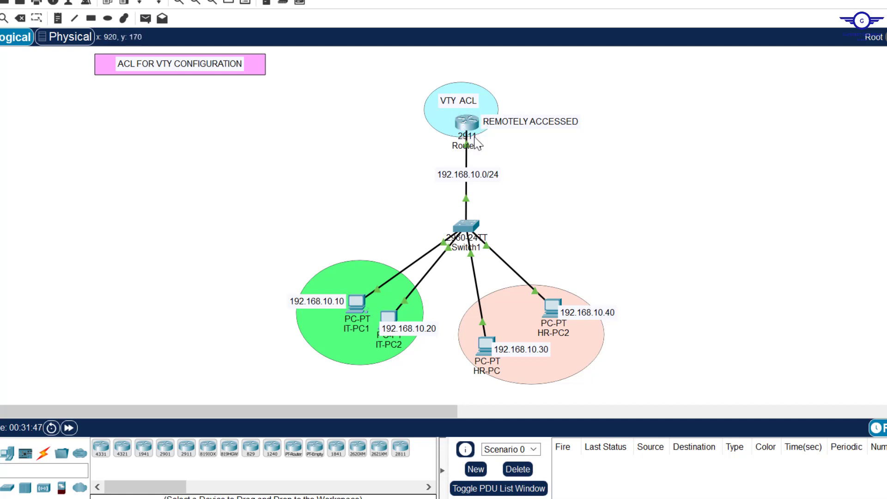
{"action": "left_click", "coordinate": [468, 123]}
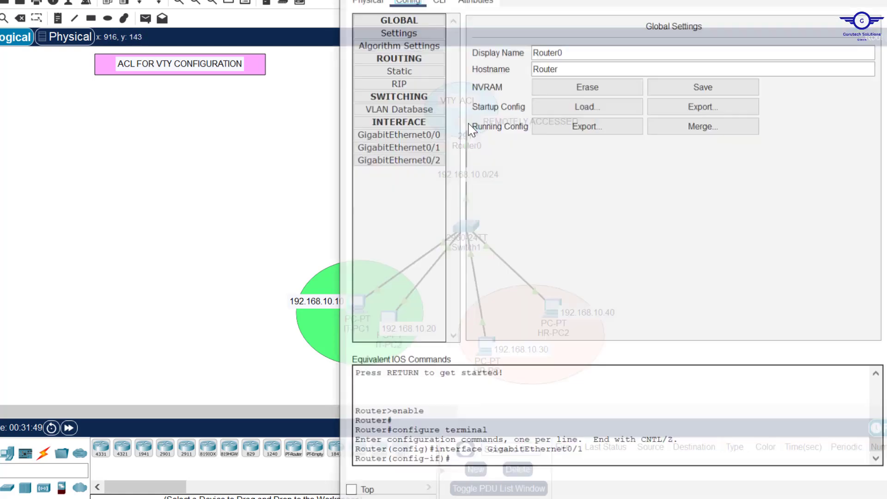
Step: Switch Router0 to its CLI and resize the console window to fit the screen
{"action": "left_click", "coordinate": [440, 2]}
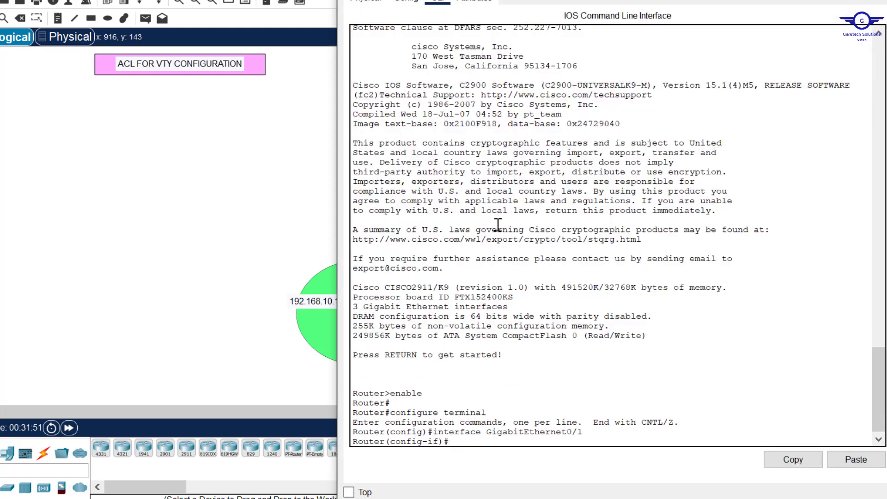
{"action": "key", "text": "Return"}
{"action": "key", "text": "Return"}
{"action": "key", "text": "Return"}
{"action": "key", "text": "Return"}
{"action": "key", "text": "Return"}
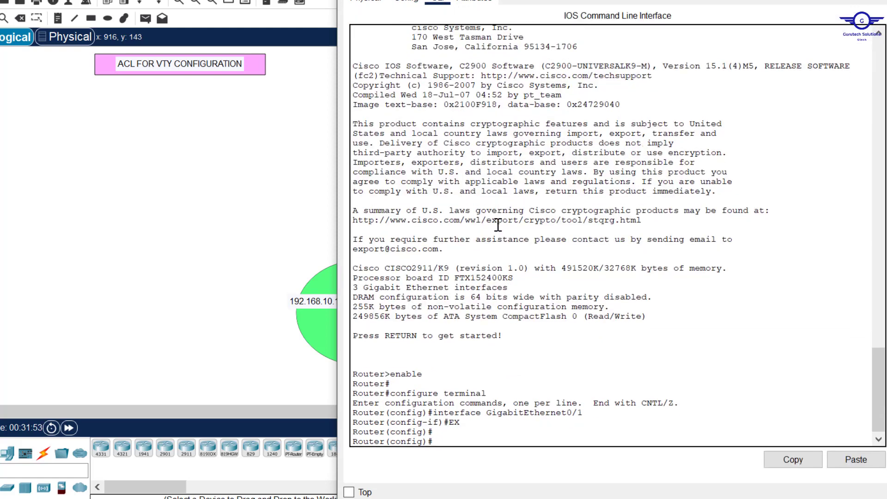
{"action": "key", "text": "Caps_Lock"}
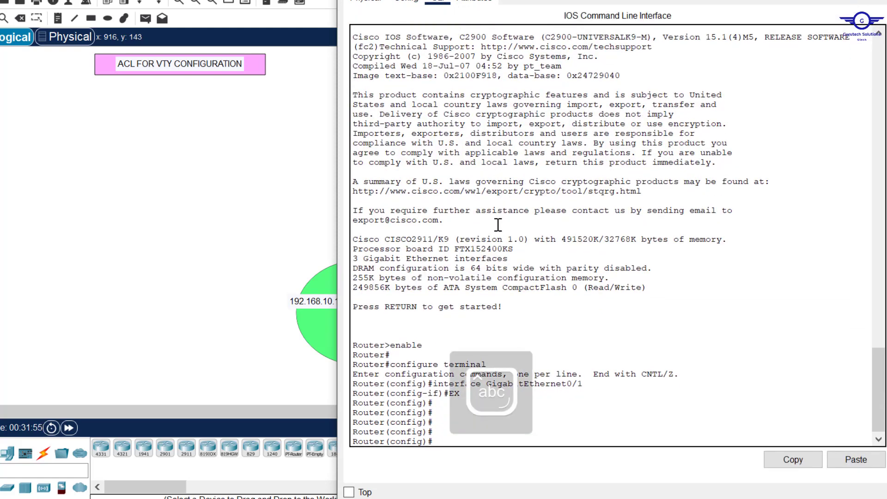
{"action": "left_click_drag", "start_coordinate": [692, 0], "coordinate": [692, 23]}
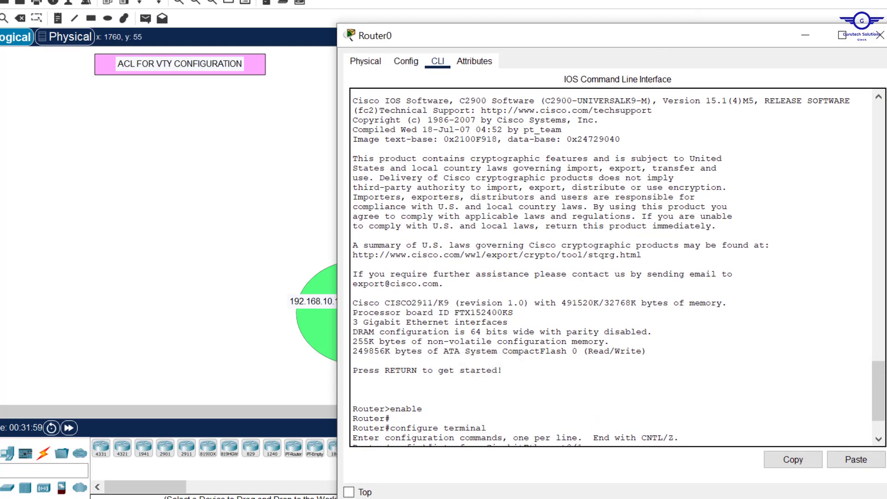
{"action": "left_click_drag", "start_coordinate": [886, 69], "coordinate": [802, 69]}
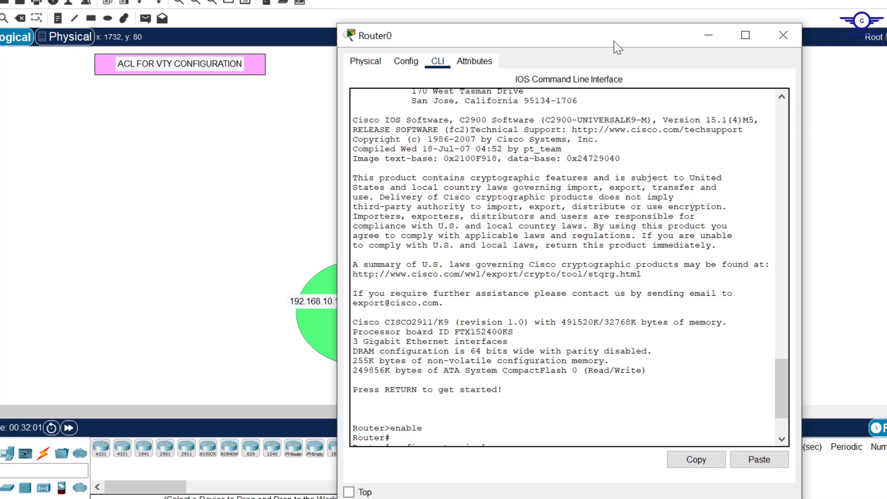
{"action": "left_click_drag", "start_coordinate": [613, 41], "coordinate": [638, 0]}
{"action": "scroll", "coordinate": [595, 234], "scroll_direction": "down", "scroll_amount": 4}
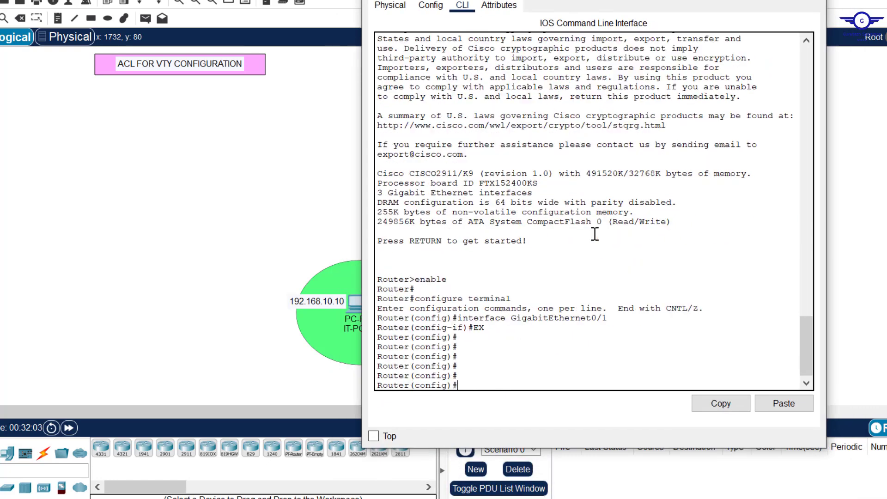
Step: Rename the router to R1 with the hostname command
{"action": "type", "text": "t"}
{"action": "key", "text": "Tab"}
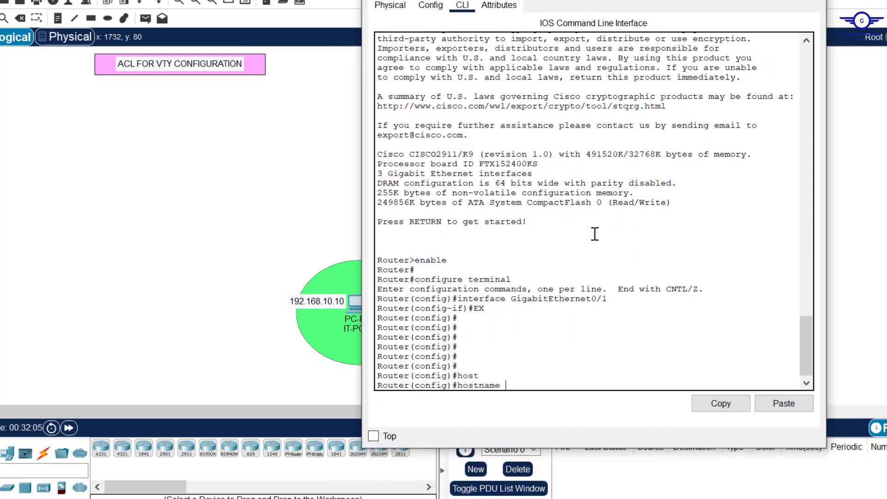
{"action": "key", "text": "Caps_Lock"}
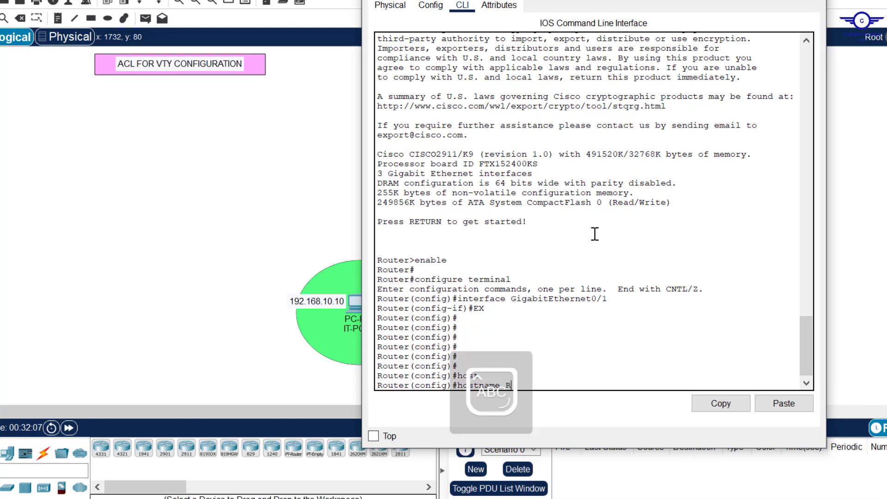
{"action": "type", "text": "R1"}
{"action": "key", "text": "Return"}
{"action": "key", "text": "Return"}
{"action": "key", "text": "Return"}
{"action": "key", "text": "Return"}
{"action": "key", "text": "Caps_Lock"}
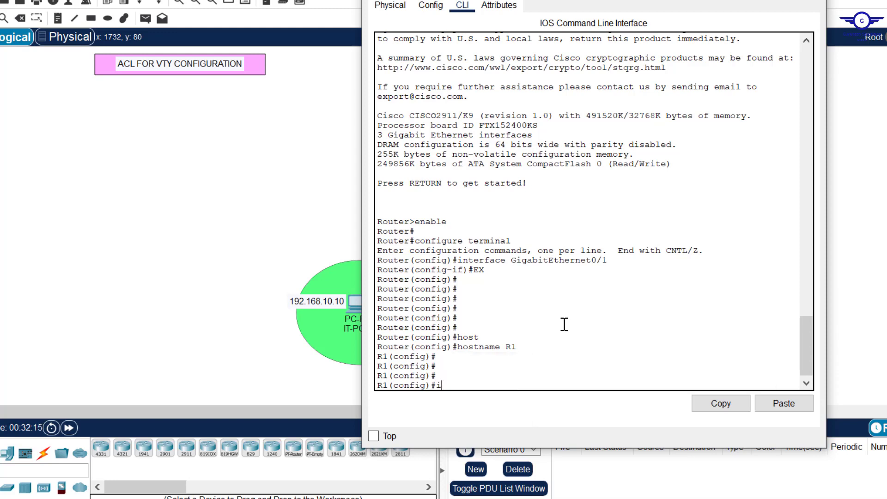
Step: Set the domain name to gtech.com and highlight the R1 and gtech.com lines
{"action": "type", "text": "ip domai"}
{"action": "key", "text": "Tab"}
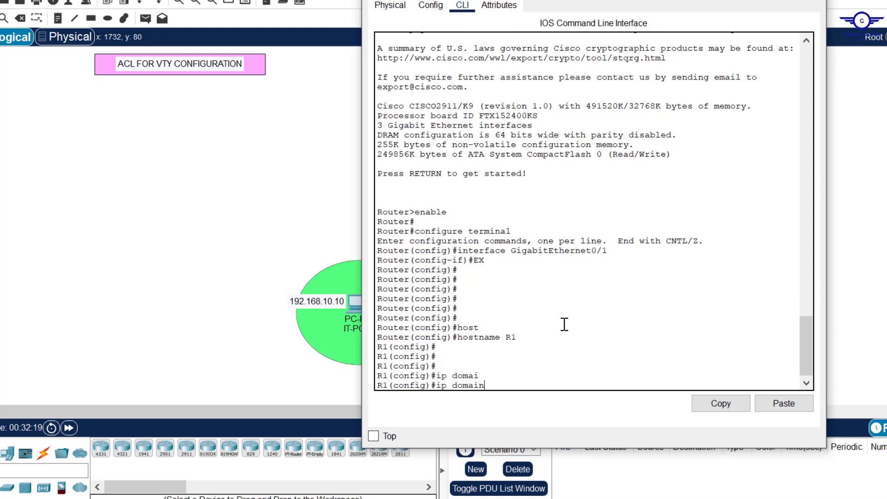
{"action": "type", "text": "n-"}
{"action": "key", "text": "Tab"}
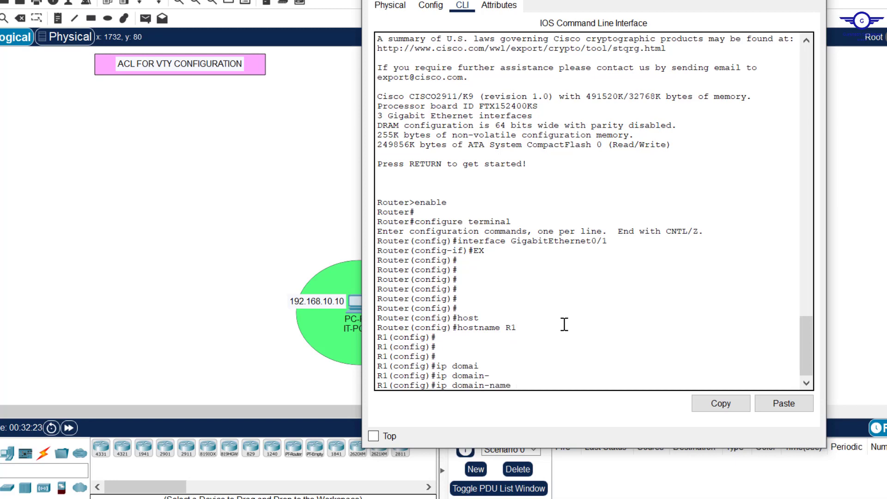
{"action": "type", "text": "gtech.com"}
{"action": "key", "text": "Return"}
{"action": "key", "text": "Return"}
{"action": "key", "text": "Return"}
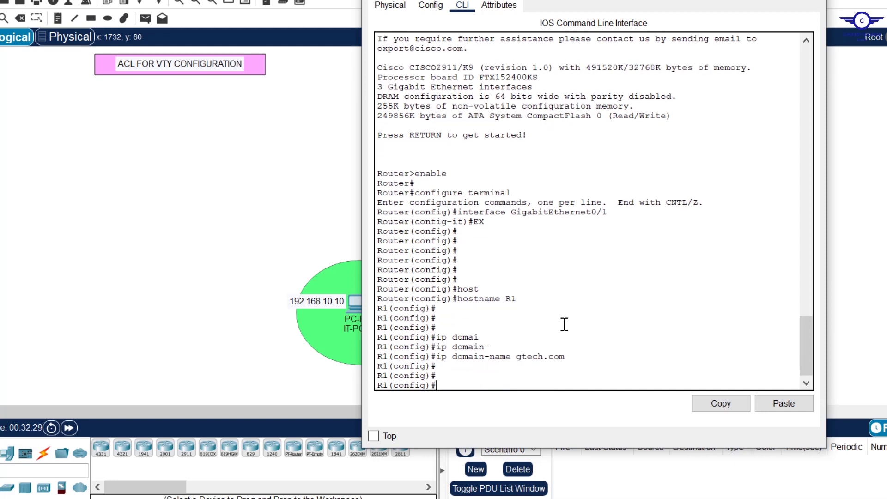
{"action": "left_click_drag", "start_coordinate": [518, 299], "coordinate": [505, 298]}
{"action": "left_click_drag", "start_coordinate": [566, 357], "coordinate": [518, 361]}
{"action": "left_click", "coordinate": [454, 388]}
Step: Create a local username account with its password on R1
{"action": "type", "text": "ser"}
{"action": "key", "text": "Tab"}
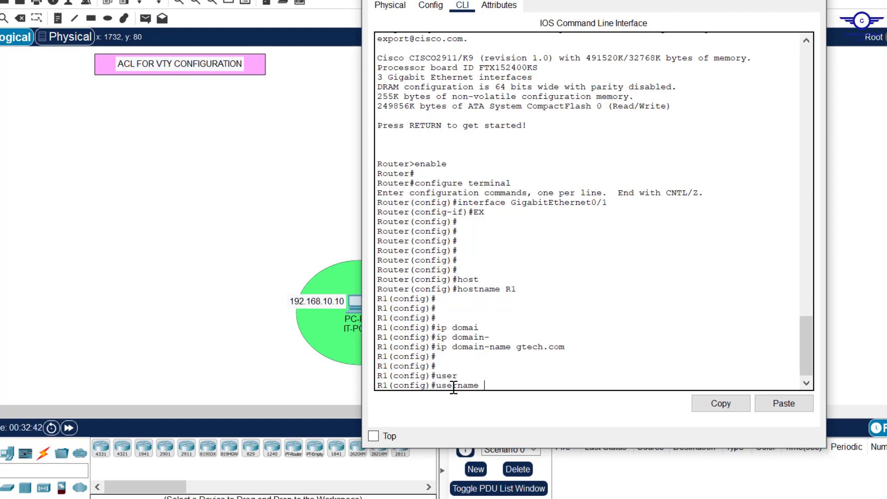
{"action": "type", "text": "cisco pas"}
{"action": "key", "text": "Tab"}
{"action": "type", "text": "cisco"}
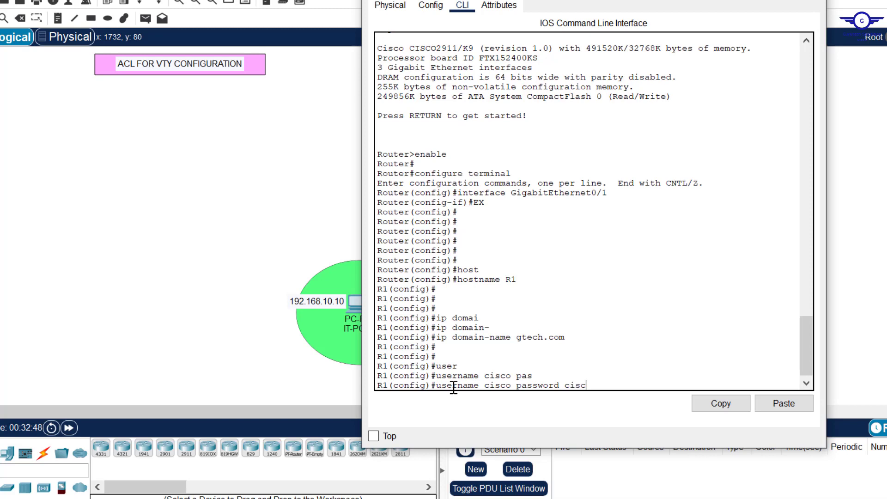
{"action": "key", "text": "Return"}
{"action": "key", "text": "Return"}
{"action": "key", "text": "Return"}
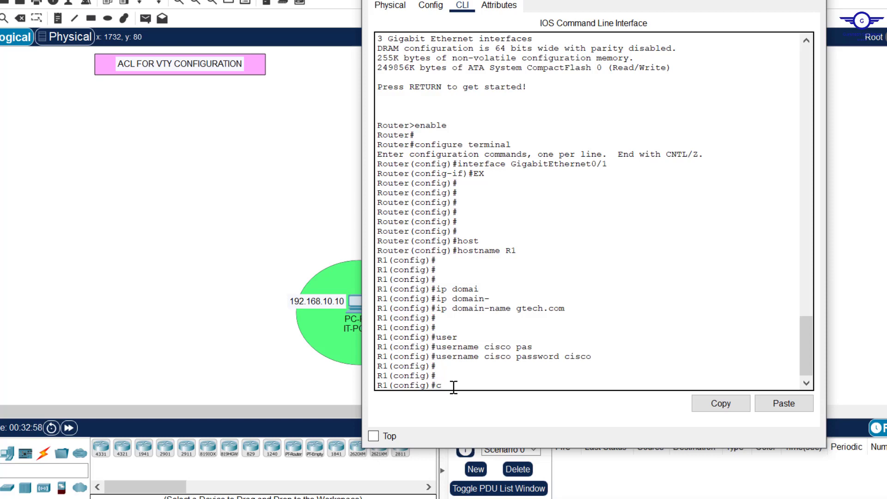
Step: Generate RSA keys with crypto key generate rsa using a 1024-bit modulus
{"action": "type", "text": "y"}
{"action": "key", "text": "Tab"}
{"action": "type", "text": "k"}
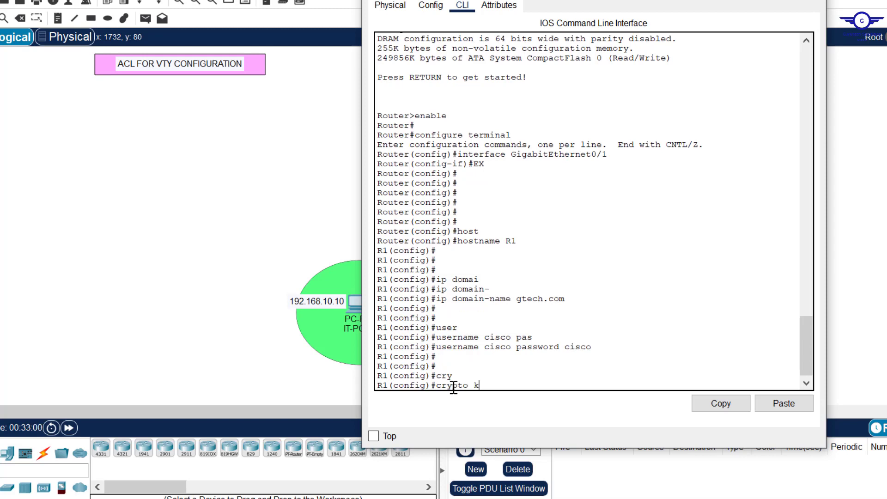
{"action": "key", "text": "Tab"}
{"action": "type", "text": "g"}
{"action": "key", "text": "Tab"}
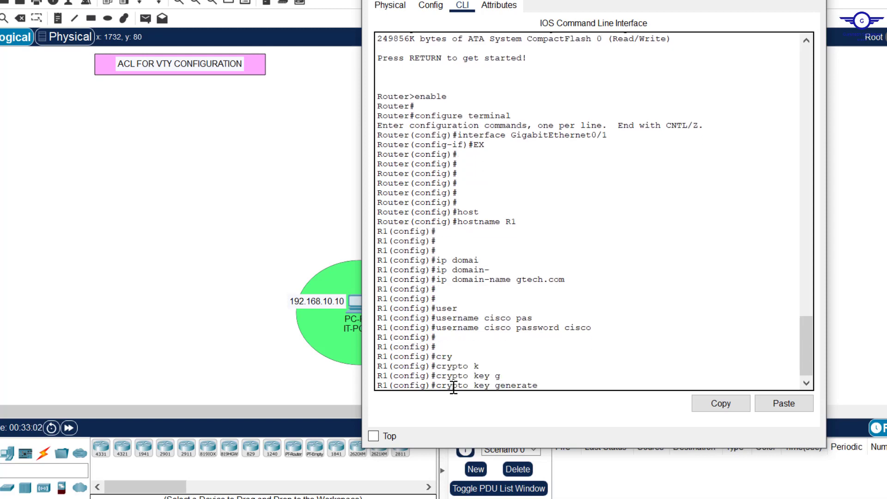
{"action": "type", "text": "rs"}
{"action": "key", "text": "Tab"}
{"action": "key", "text": "Return"}
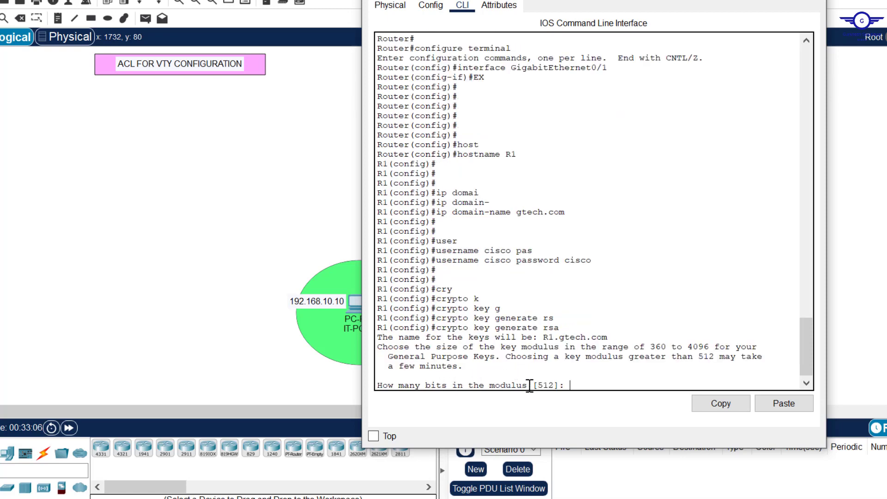
{"action": "type", "text": "1024"}
{"action": "key", "text": "Return"}
{"action": "key", "text": "Return"}
{"action": "key", "text": "Return"}
{"action": "key", "text": "Return"}
{"action": "key", "text": "Return"}
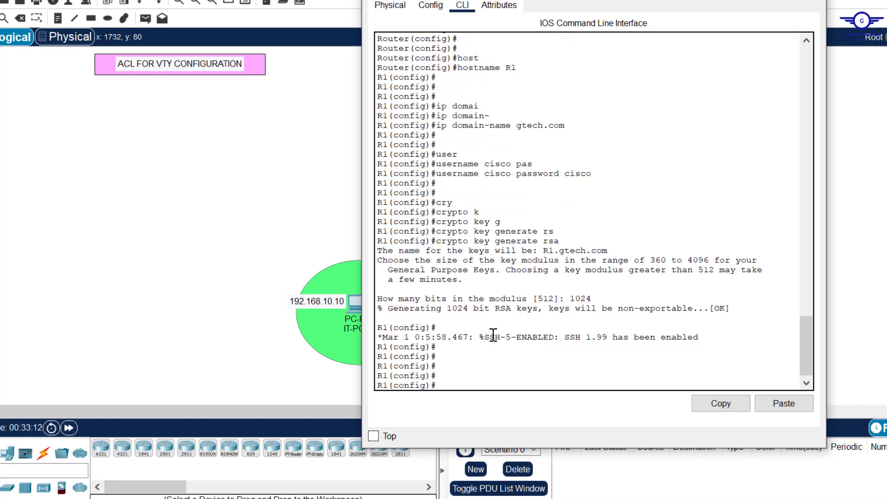
Step: Highlight the SSH 1.99 enabled message and the key generation output
{"action": "left_click_drag", "start_coordinate": [491, 335], "coordinate": [706, 339]}
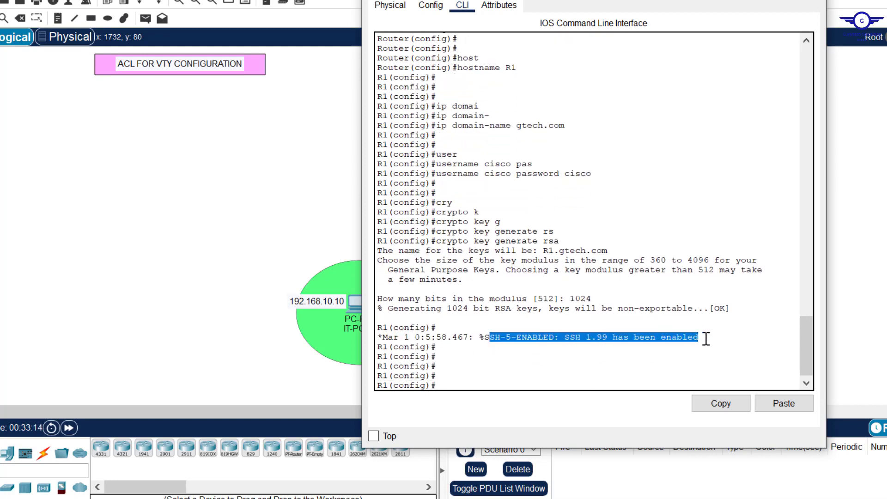
{"action": "left_click", "coordinate": [707, 339]}
{"action": "key", "text": "Return"}
{"action": "key", "text": "Return"}
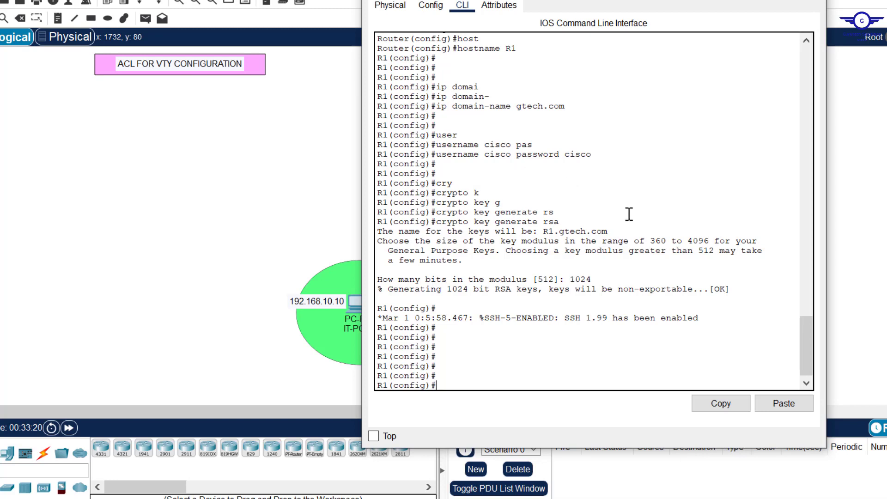
{"action": "left_click_drag", "start_coordinate": [715, 320], "coordinate": [436, 187]}
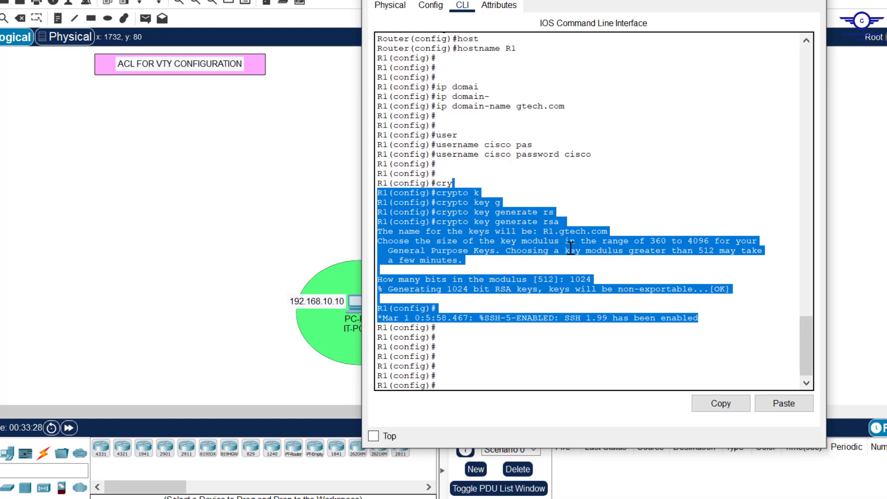
{"action": "left_click", "coordinate": [471, 365]}
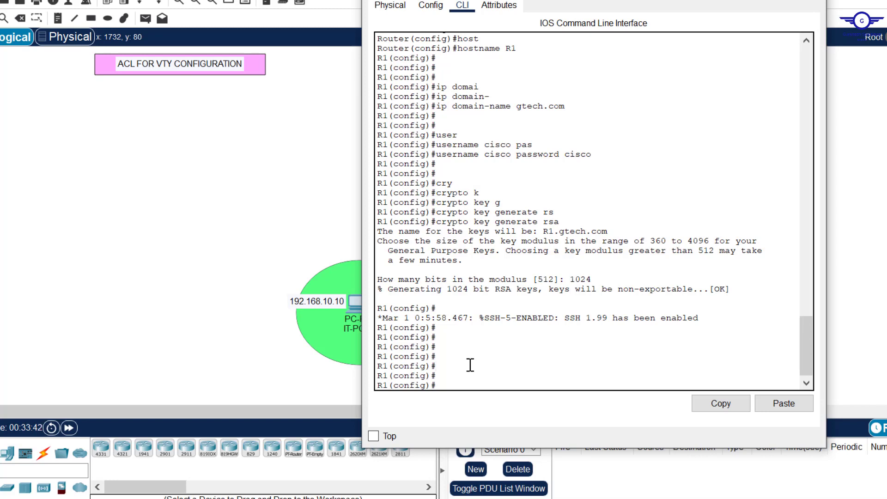
Step: Enter line configuration for VTY lines 0 to 15
{"action": "type", "text": "line vty"}
{"action": "key", "text": "Tab"}
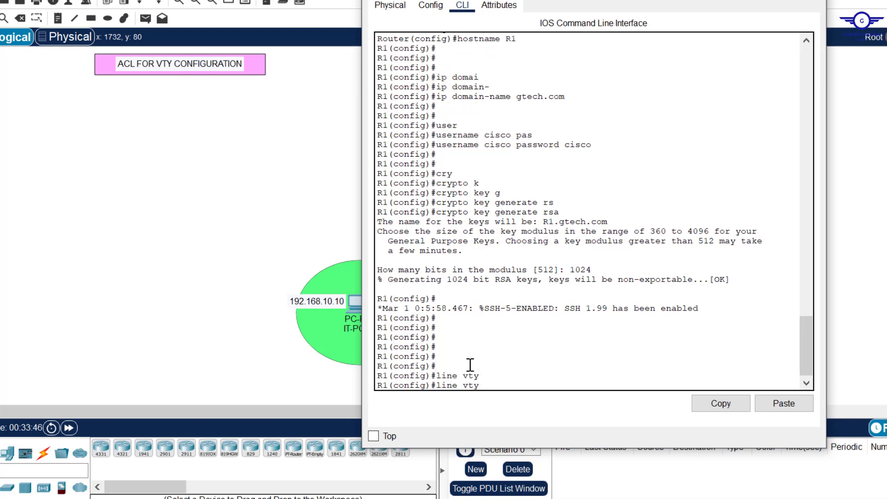
{"action": "type", "text": "0 15"}
{"action": "key", "text": "BackSpace"}
{"action": "type", "text": "15"}
{"action": "key", "text": "Return"}
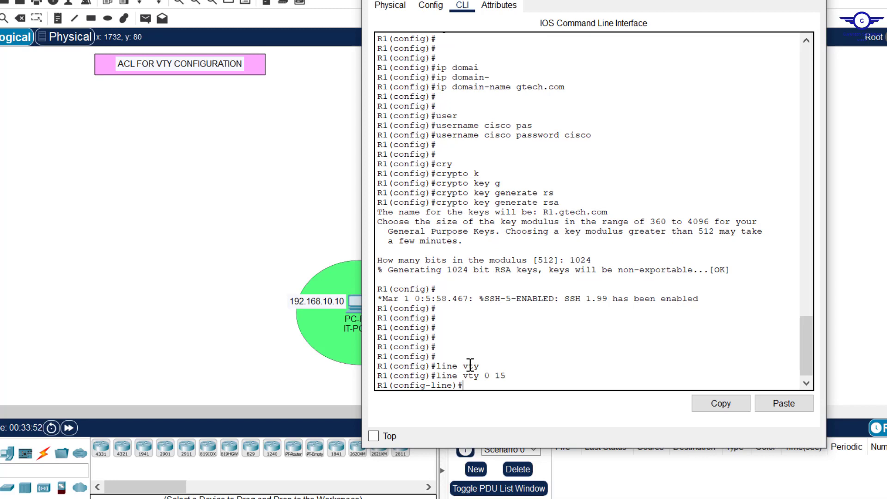
Step: Set the VTY lines to login local using the local user account
{"action": "type", "text": "log"}
{"action": "key", "text": "Tab"}
{"action": "type", "text": "in"}
{"action": "key", "text": "Tab"}
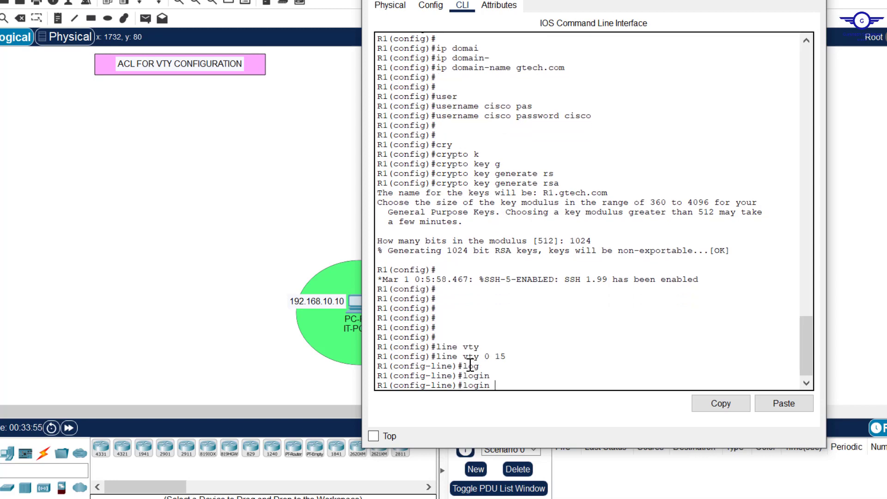
{"action": "type", "text": "loc"}
{"action": "key", "text": "Tab"}
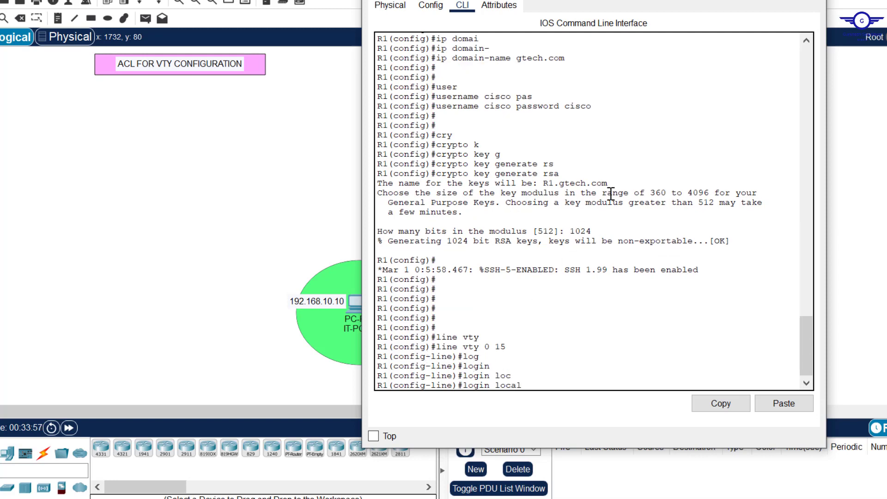
{"action": "left_click_drag", "start_coordinate": [597, 108], "coordinate": [438, 110]}
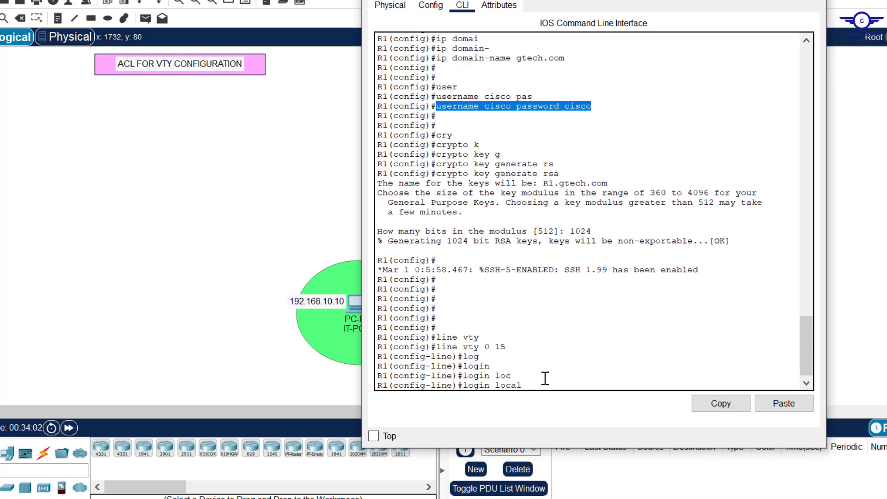
{"action": "key", "text": "Return"}
{"action": "key", "text": "Return"}
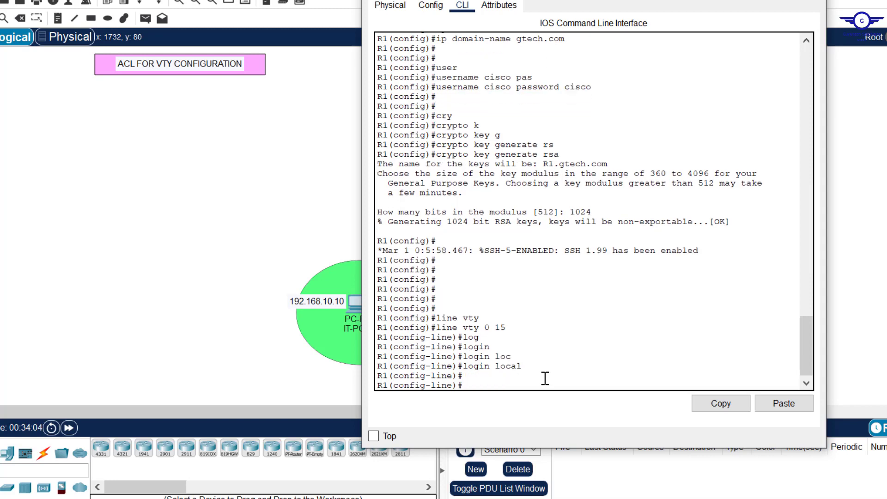
Step: Restrict the VTY lines to SSH with transport input ssh, after listing the options
{"action": "type", "text": "tran"}
{"action": "key", "text": "Tab"}
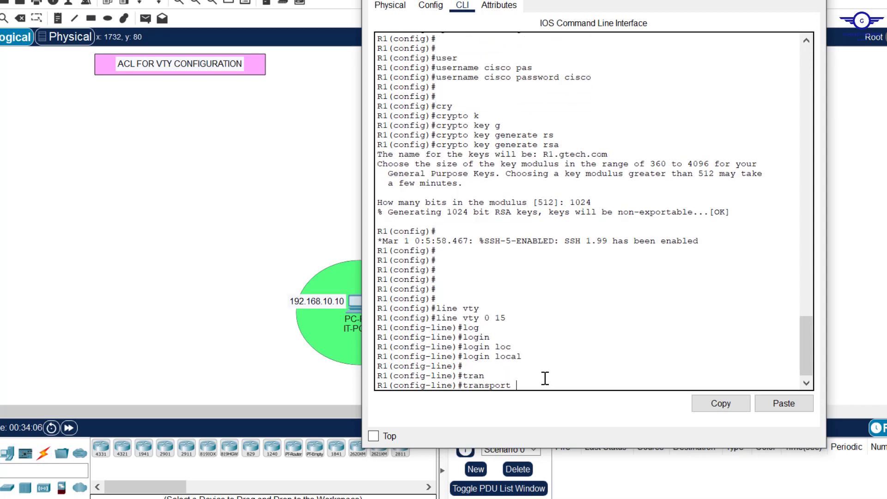
{"action": "type", "text": "in"}
{"action": "key", "text": "Tab"}
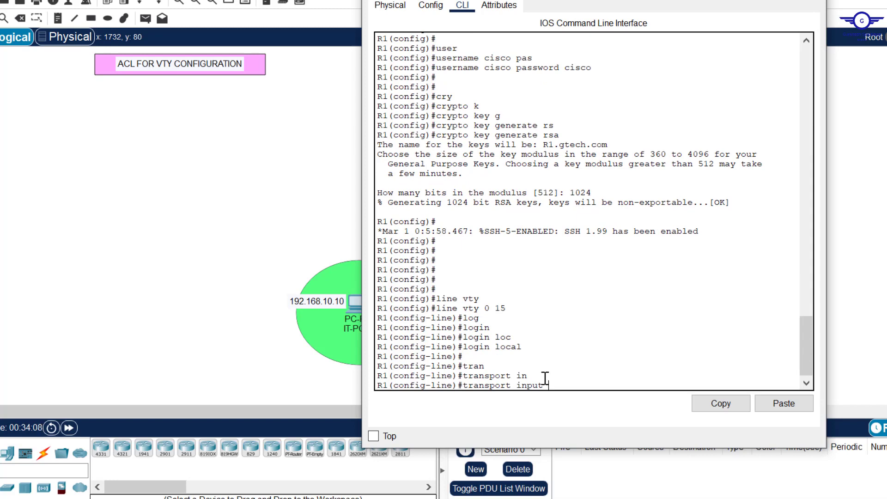
{"action": "type", "text": "?"}
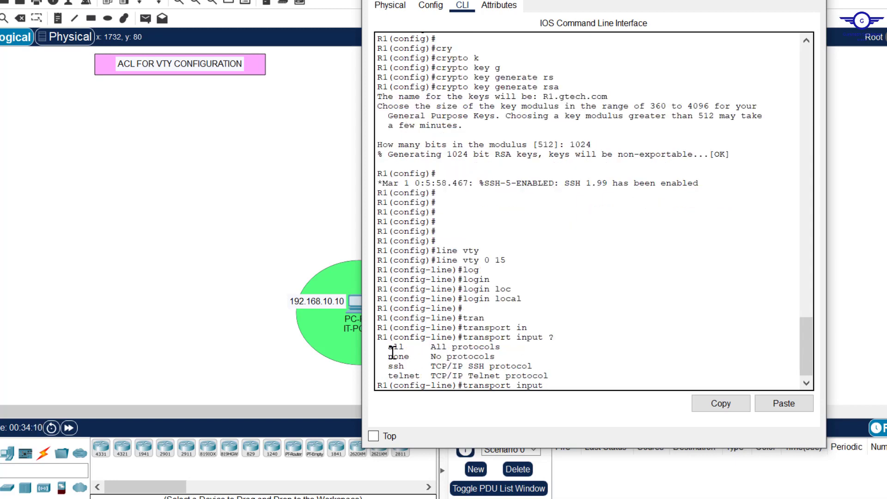
{"action": "left_click_drag", "start_coordinate": [383, 348], "coordinate": [415, 376]}
{"action": "left_click", "coordinate": [577, 383]}
{"action": "type", "text": "s"}
{"action": "key", "text": "Tab"}
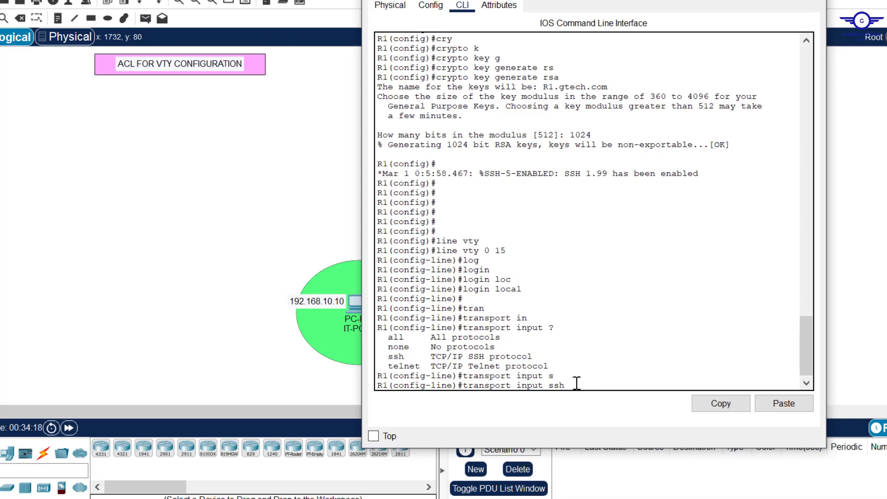
{"action": "key", "text": "Return"}
Step: Exit line mode, save the configuration with do wr, and return to config-guide.txt
{"action": "type", "text": "e)#e"}
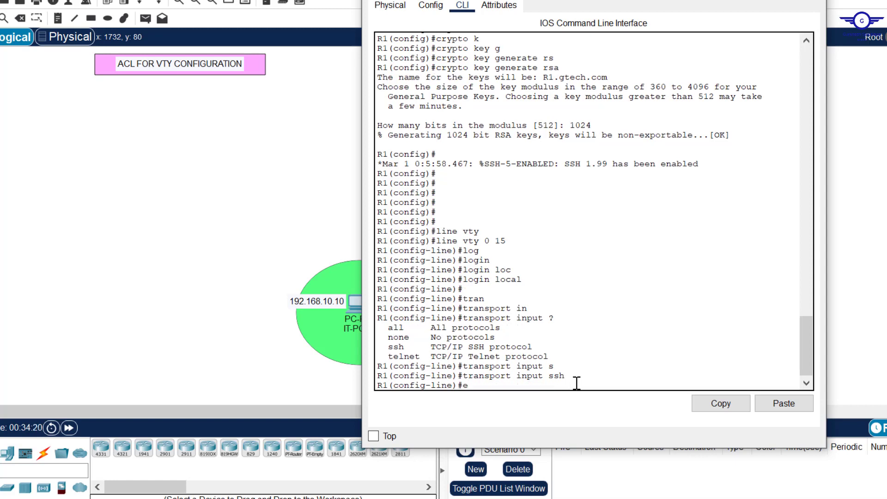
{"action": "type", "text": "xit"}
{"action": "key", "text": "Return"}
{"action": "key", "text": "Return"}
{"action": "key", "text": "Return"}
{"action": "key", "text": "Return"}
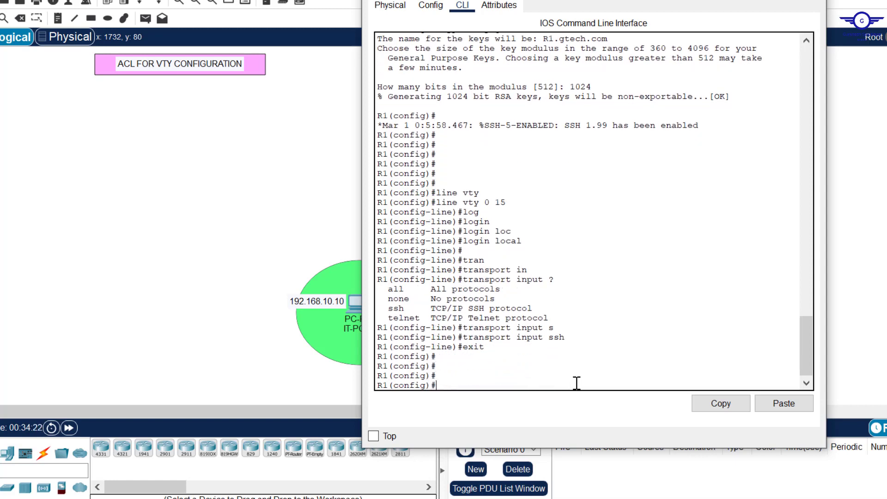
{"action": "type", "text": "do wr"}
{"action": "key", "text": "Return"}
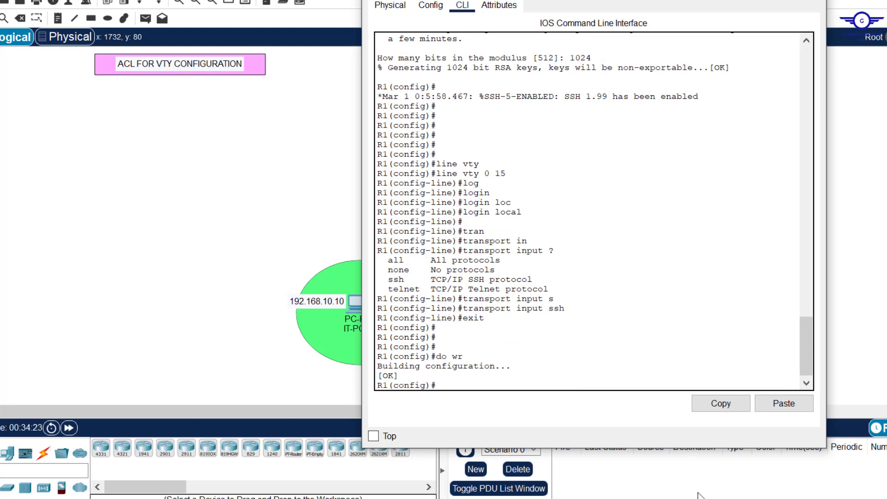
{"action": "key", "text": "alt+Tab"}
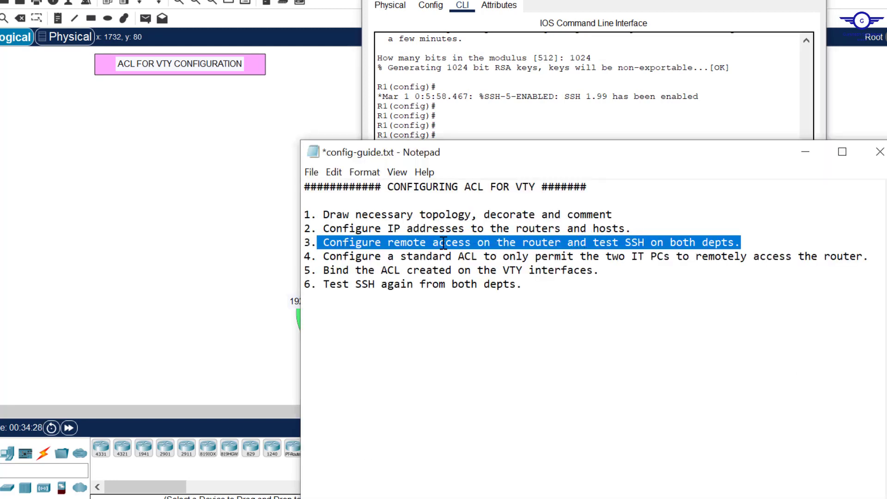
Step: Bring R1's CLI forward, then return to the full Packet Tracer topology
{"action": "left_click", "coordinate": [688, 113]}
{"action": "left_click", "coordinate": [867, 108]}
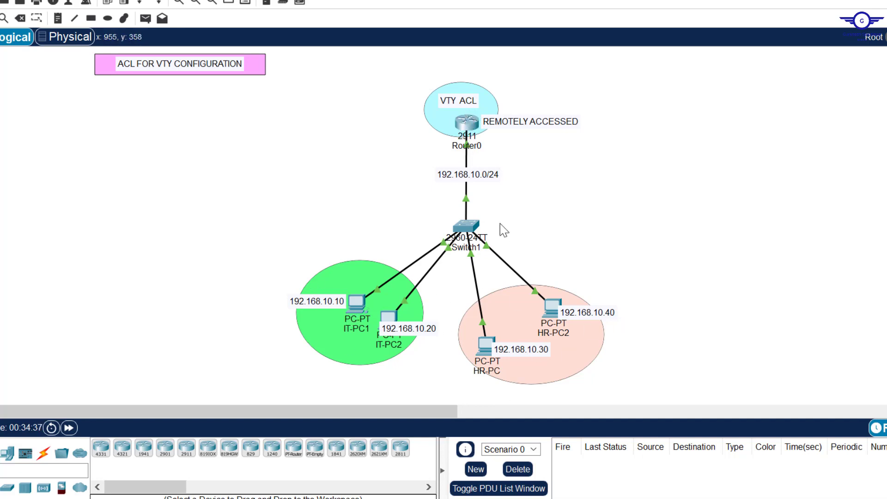
Step: From IT-PC2's Command Prompt, start an ssh -l session to 192.168.10.1 with the local username
{"action": "left_click", "coordinate": [387, 320]}
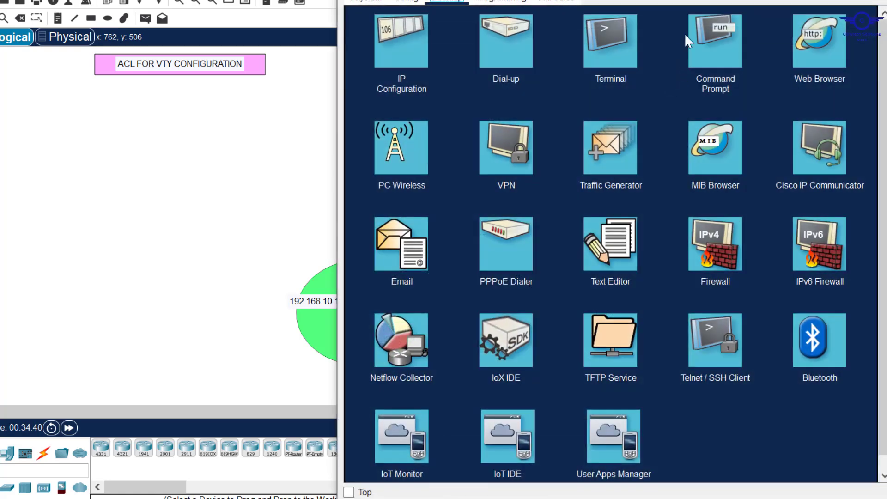
{"action": "left_click", "coordinate": [710, 37]}
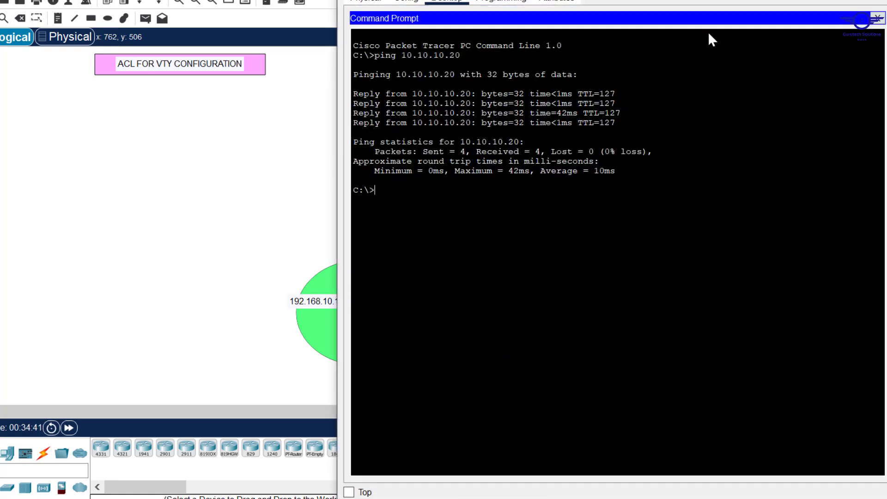
{"action": "key", "text": "Return"}
{"action": "key", "text": "Return"}
{"action": "type", "text": "ssh -l cis"}
{"action": "left_click", "coordinate": [283, 143]}
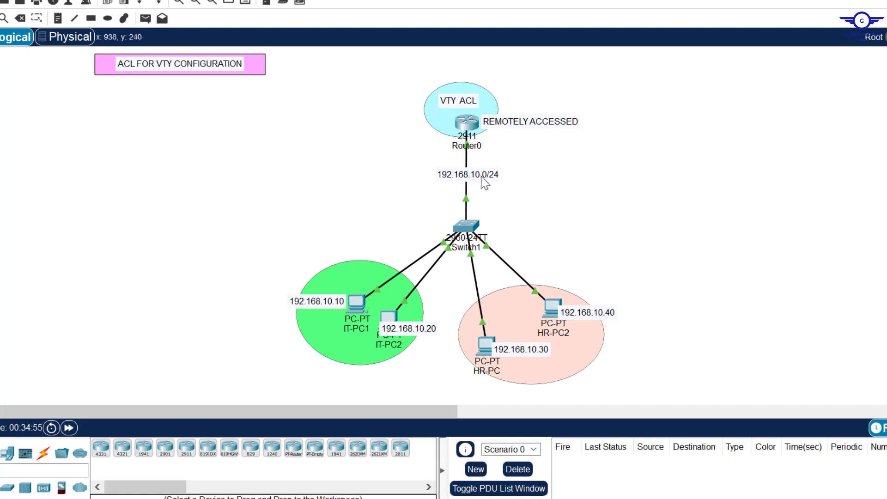
{"action": "left_click", "coordinate": [389, 320]}
{"action": "type", "text": "192."}
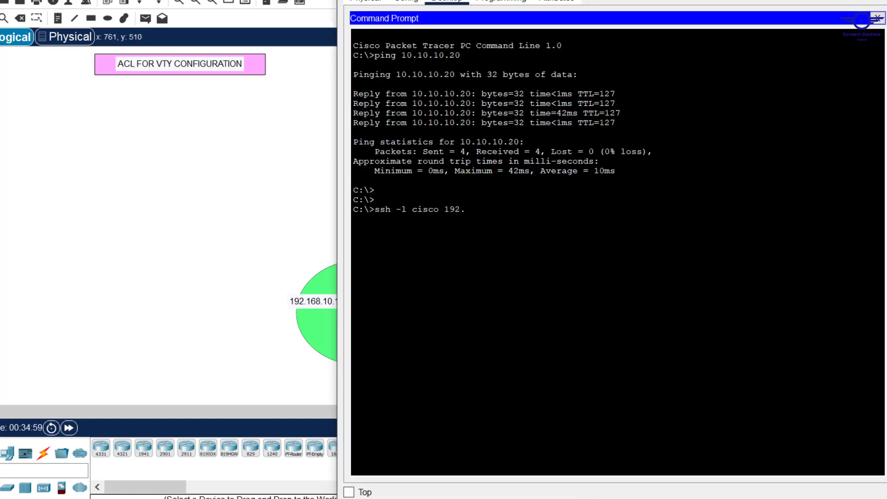
{"action": "type", "text": "168.10.1"}
{"action": "key", "text": "Return"}
Step: Log in, try en, and highlight the R1> prompt and the No password set message
{"action": "key", "text": "Return"}
{"action": "key", "text": "Return"}
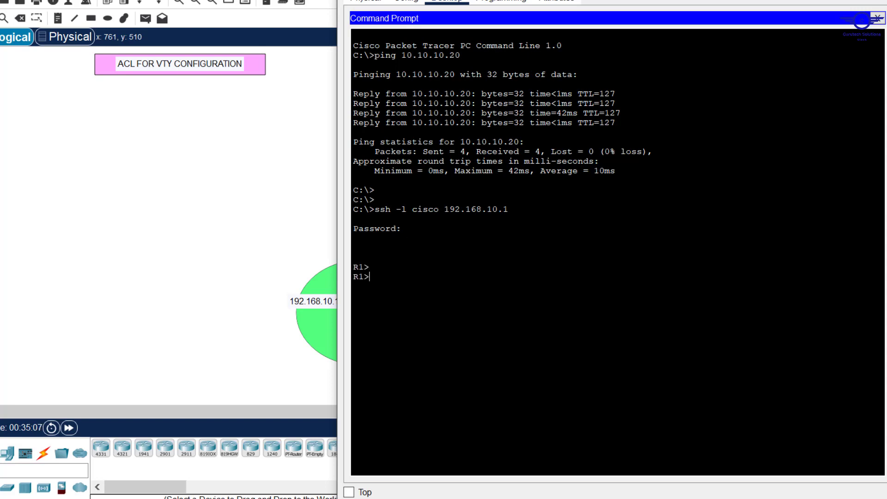
{"action": "key", "text": "Return"}
{"action": "key", "text": "Return"}
{"action": "type", "text": "en"}
{"action": "key", "text": "Return"}
{"action": "key", "text": "Return"}
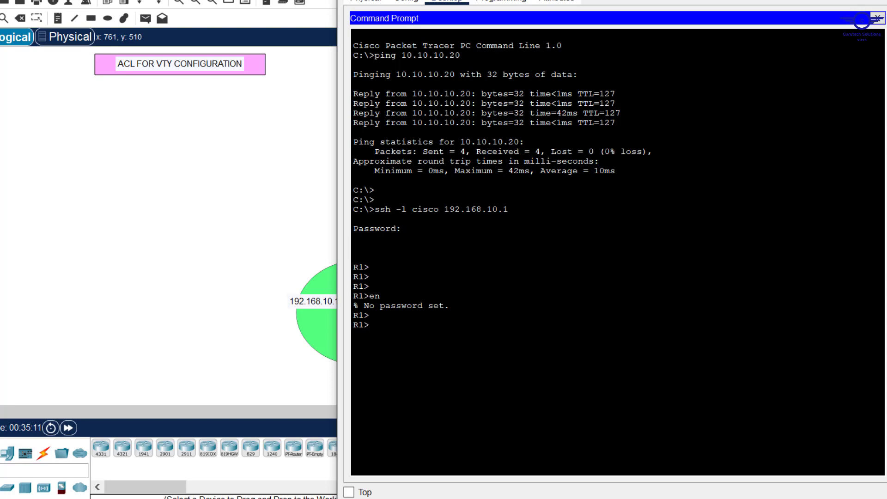
{"action": "left_click_drag", "start_coordinate": [370, 327], "coordinate": [350, 263]}
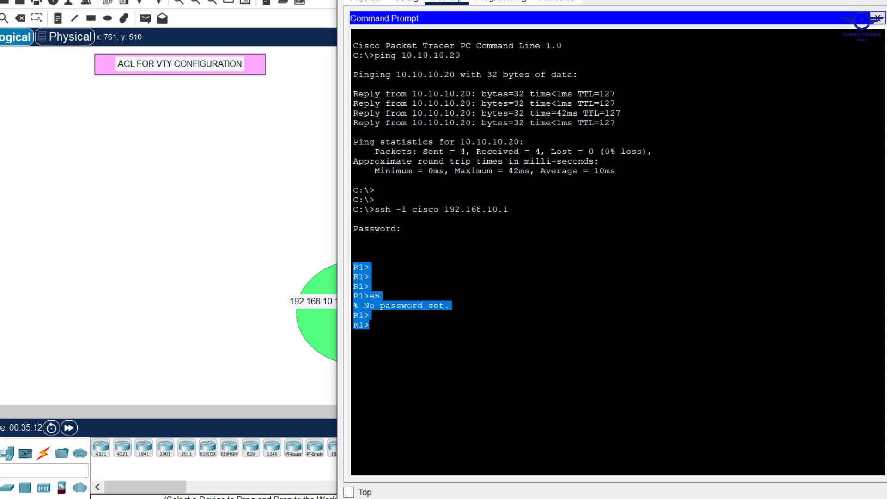
{"action": "left_click", "coordinate": [447, 305]}
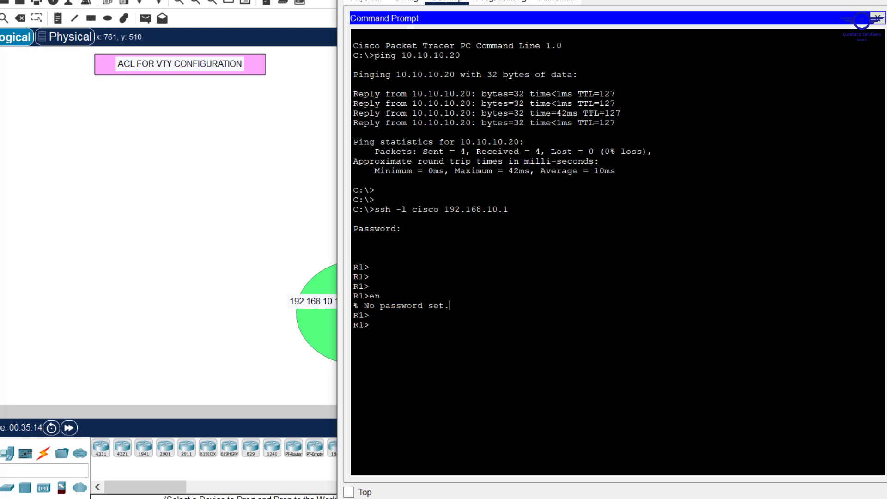
{"action": "left_click_drag", "start_coordinate": [449, 306], "coordinate": [350, 306]}
{"action": "left_click", "coordinate": [271, 159]}
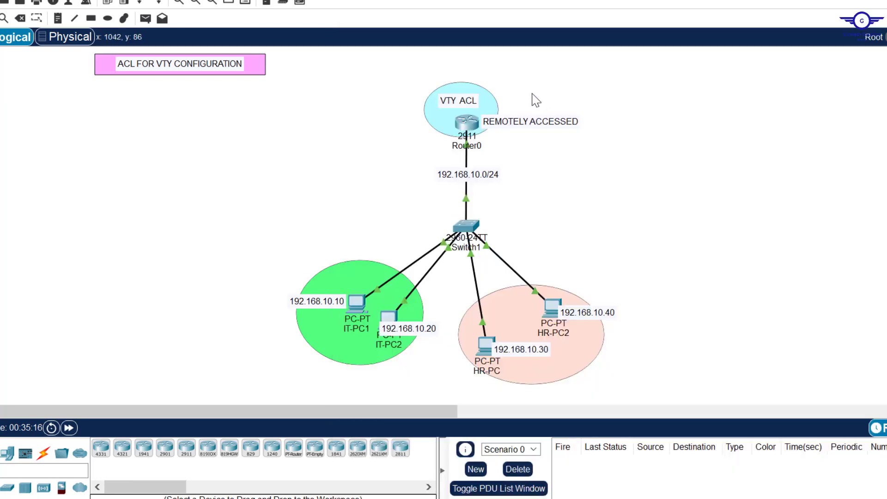
Step: Set an enable password on R1 from its CLI
{"action": "left_click", "coordinate": [468, 121]}
{"action": "key", "text": "Return"}
{"action": "key", "text": "Return"}
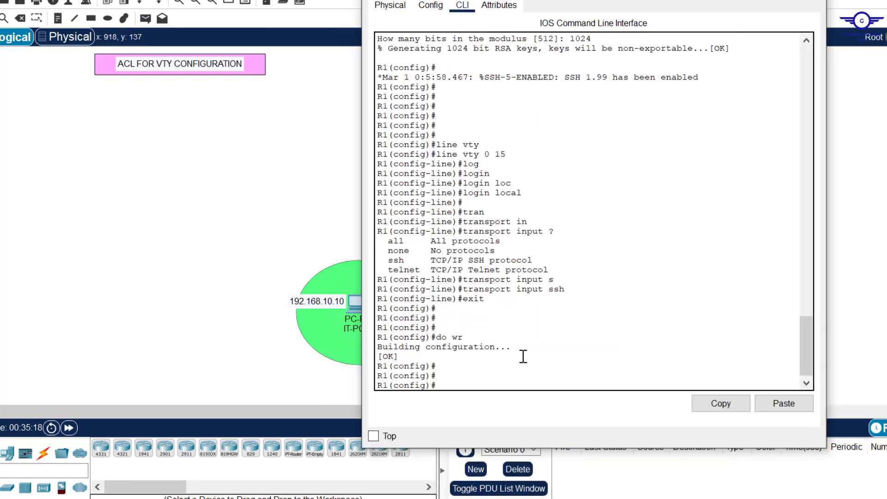
{"action": "key", "text": "Return"}
{"action": "type", "text": "ena"}
{"action": "key", "text": "Tab"}
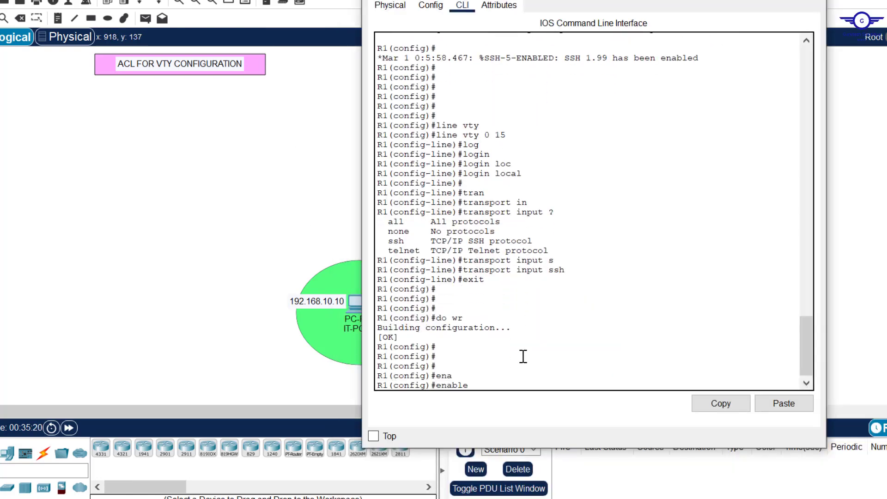
{"action": "type", "text": "pa"}
{"action": "key", "text": "Tab"}
{"action": "type", "text": "cisco"}
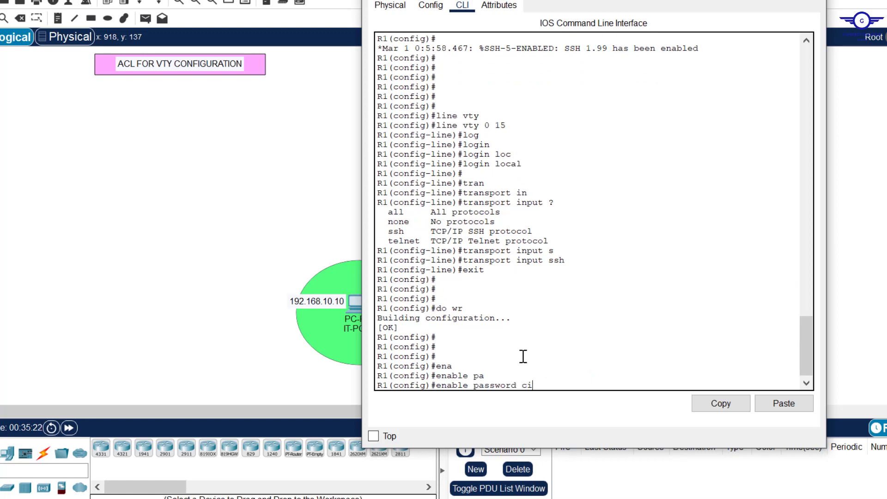
{"action": "key", "text": "Return"}
{"action": "key", "text": "Return"}
{"action": "key", "text": "Return"}
{"action": "key", "text": "Return"}
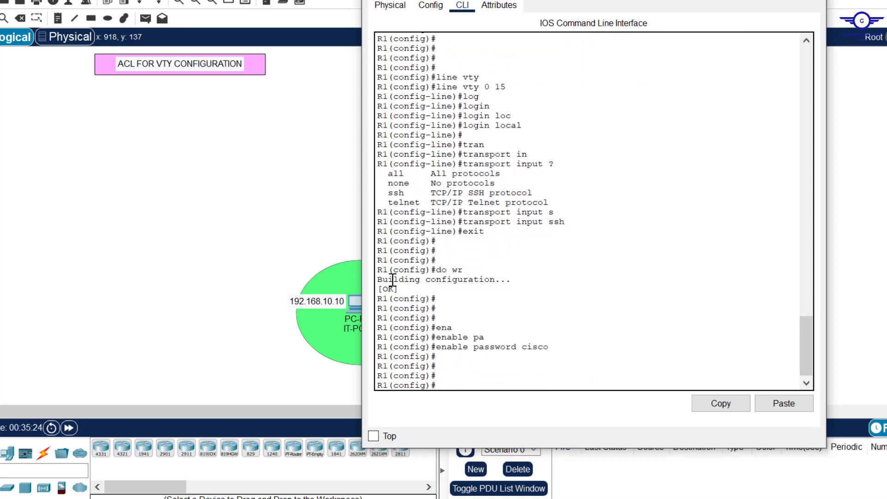
{"action": "left_click", "coordinate": [329, 252]}
Step: Run en in IT-PC2's SSH session to reach privileged R1# mode
{"action": "left_click", "coordinate": [394, 323]}
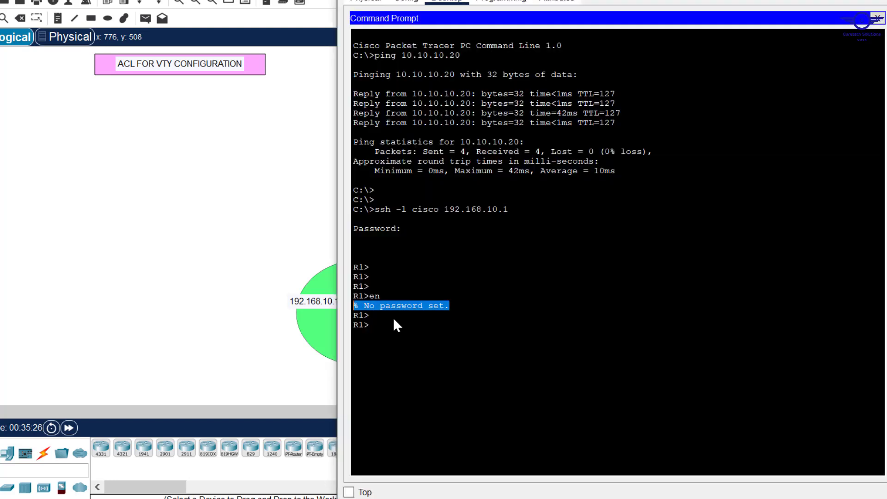
{"action": "left_click", "coordinate": [415, 306]}
{"action": "key", "text": "Return"}
{"action": "key", "text": "Return"}
{"action": "type", "text": "en"}
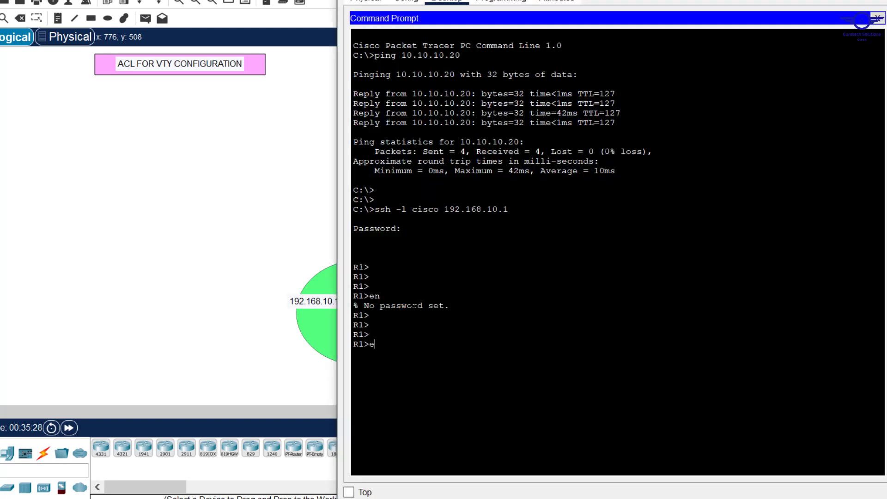
{"action": "key", "text": "Return"}
{"action": "key", "text": "Return"}
{"action": "key", "text": "Return"}
{"action": "key", "text": "Return"}
{"action": "key", "text": "Return"}
{"action": "key", "text": "Return"}
{"action": "key", "text": "Return"}
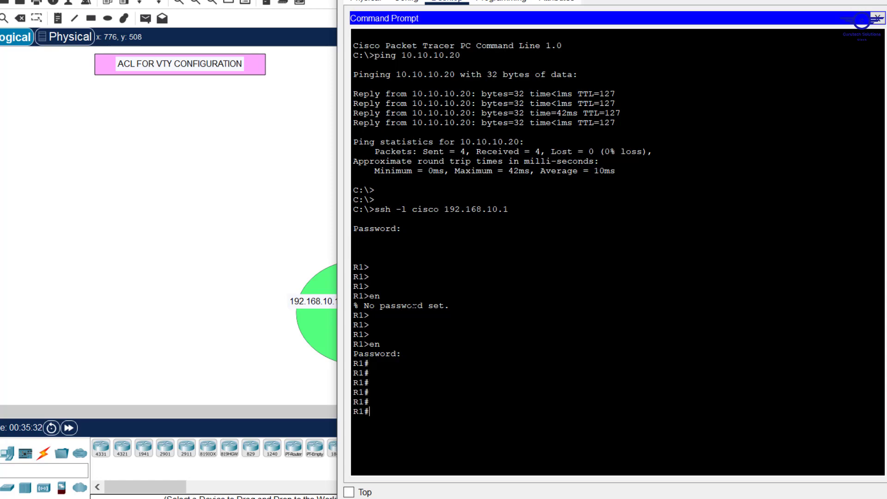
{"action": "left_click", "coordinate": [822, 1]}
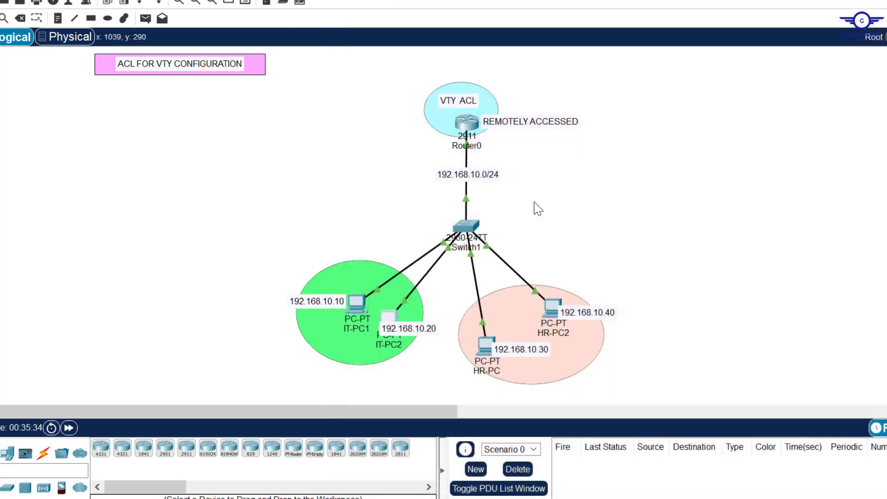
Step: In HR-PC2's command prompt, run ssh alone to see its usage
{"action": "left_click", "coordinate": [550, 312]}
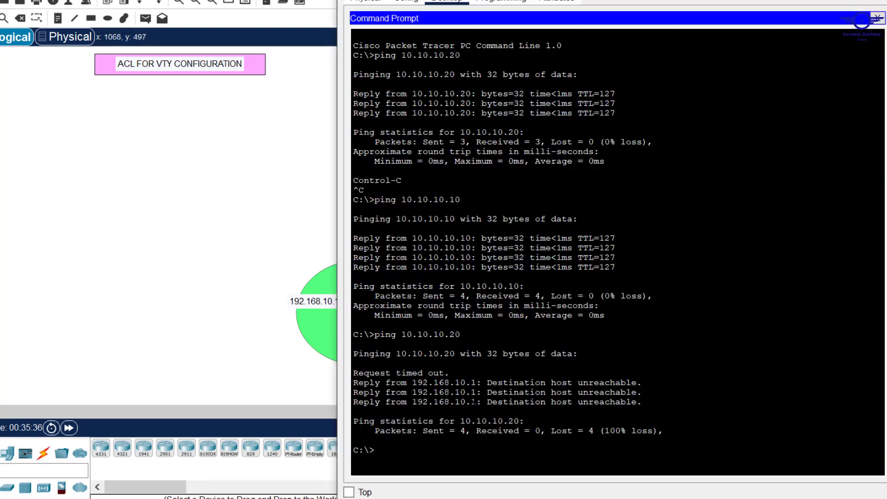
{"action": "key", "text": "Return"}
{"action": "key", "text": "Return"}
{"action": "key", "text": "Return"}
{"action": "type", "text": "ssh"}
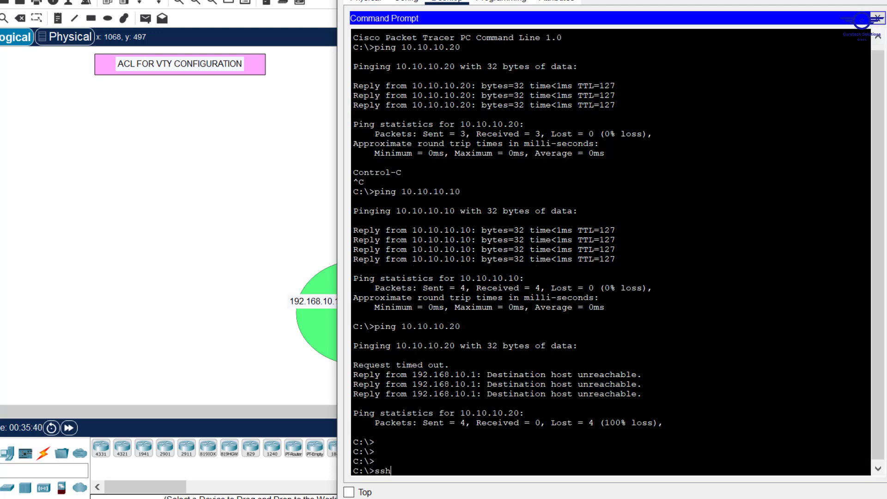
{"action": "key", "text": "super+Up"}
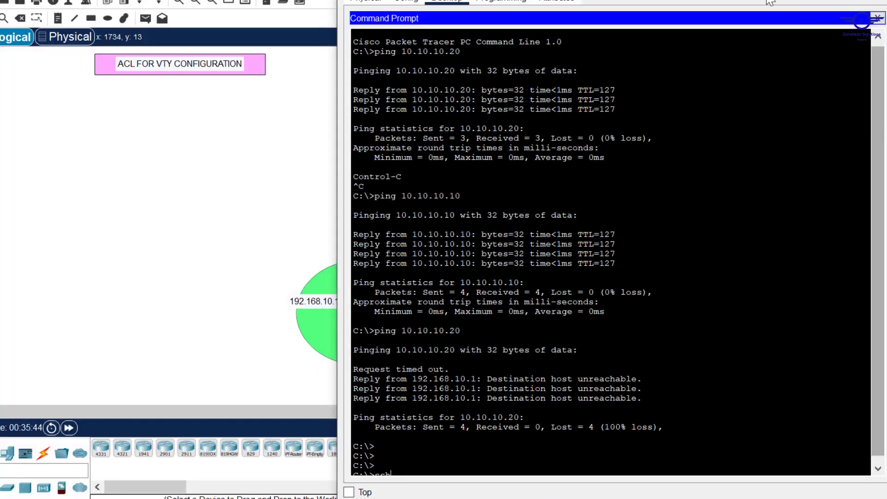
{"action": "key", "text": "super+Down"}
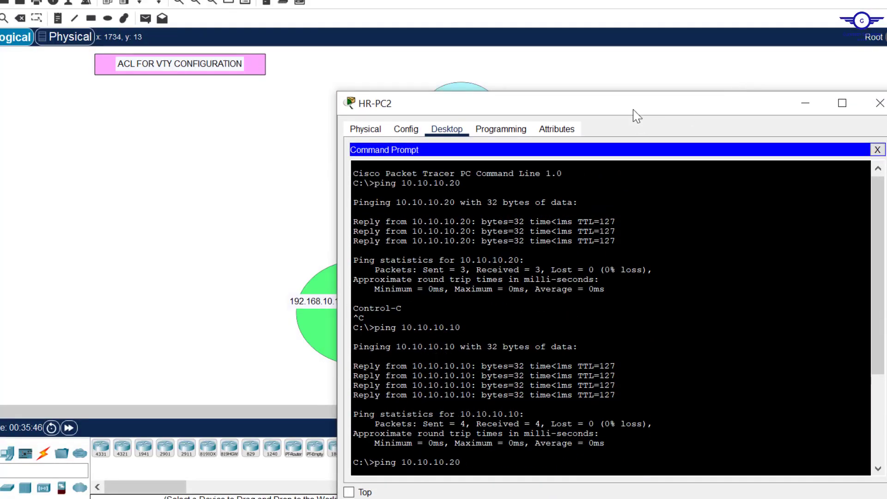
{"action": "left_click_drag", "start_coordinate": [633, 107], "coordinate": [677, 1]}
{"action": "key", "text": "Return"}
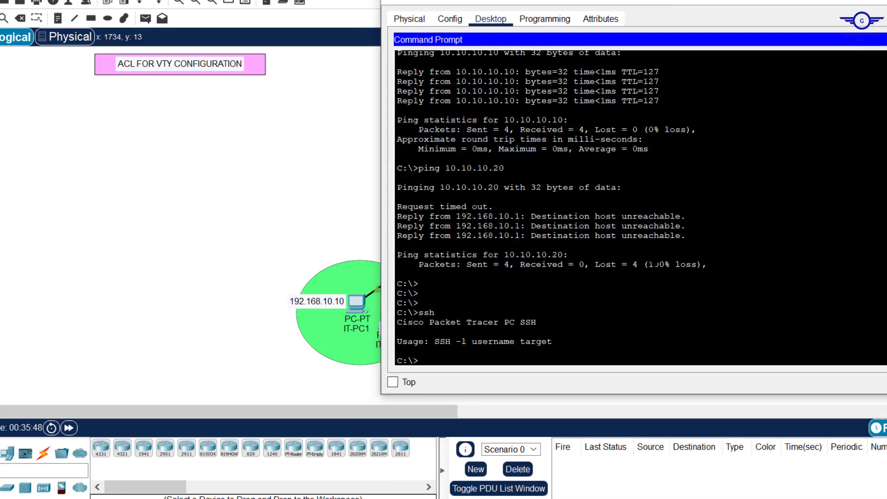
{"action": "key", "text": "Return"}
Step: SSH as cisco to 192.168.10.1, enter privileged mode with the enable password, then return to the topology
{"action": "type", "text": "ssh"}
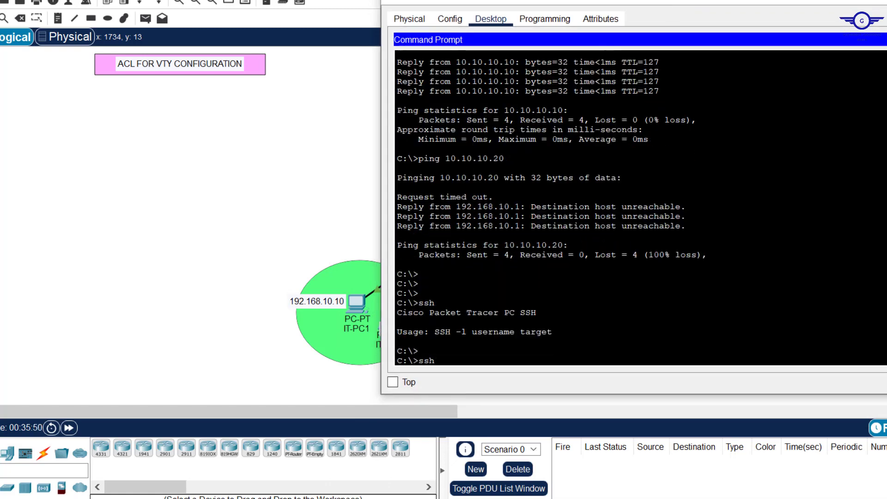
{"action": "type", "text": " -l"}
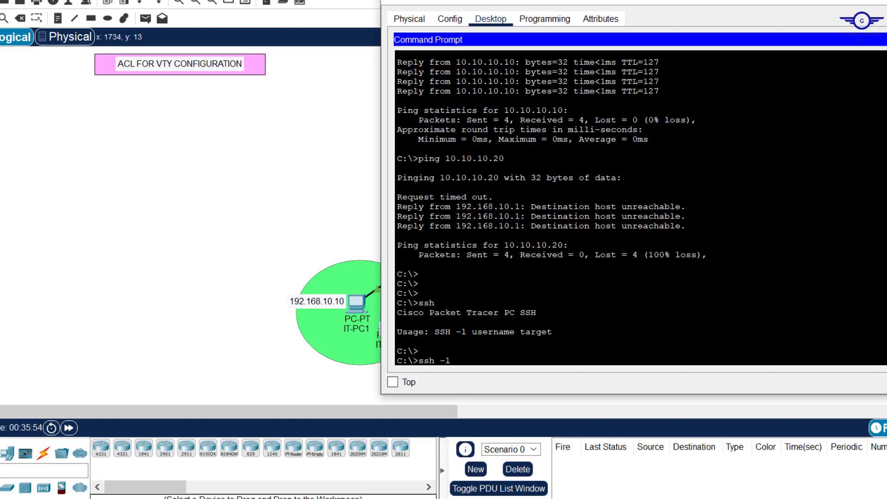
{"action": "type", "text": " cisco 192.168.10.1"}
{"action": "key", "text": "Return"}
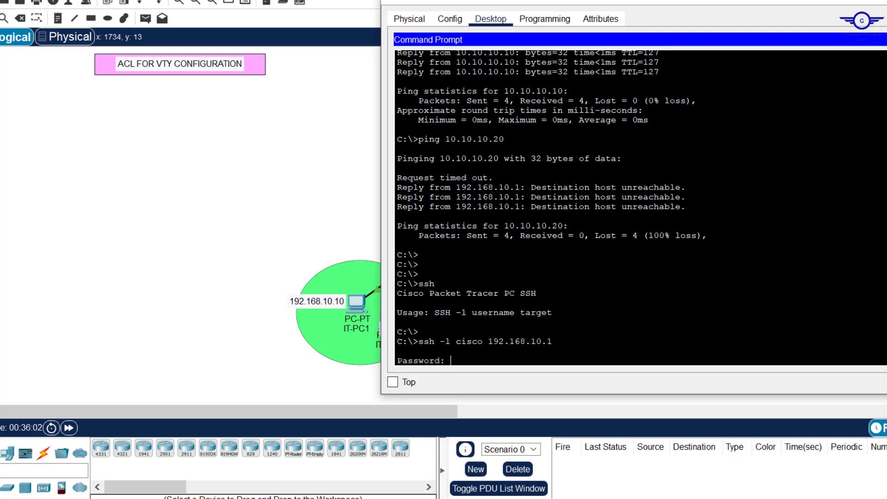
{"action": "key", "text": "Return"}
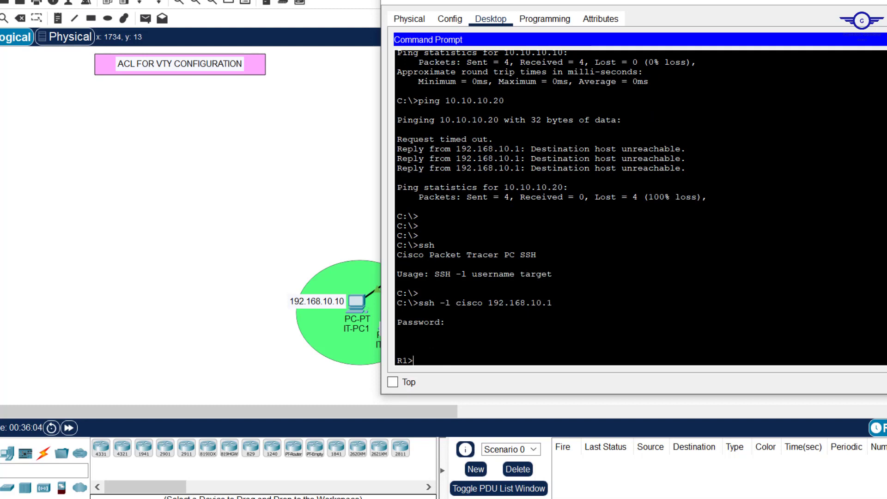
{"action": "type", "text": "en"}
{"action": "key", "text": "Return"}
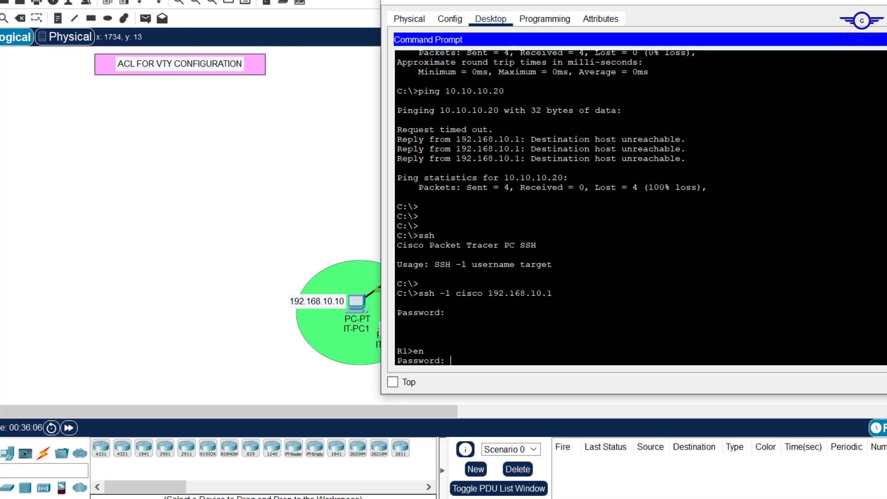
{"action": "key", "text": "Return"}
{"action": "key", "text": "Return"}
{"action": "key", "text": "Return"}
{"action": "key", "text": "Return"}
{"action": "key", "text": "Return"}
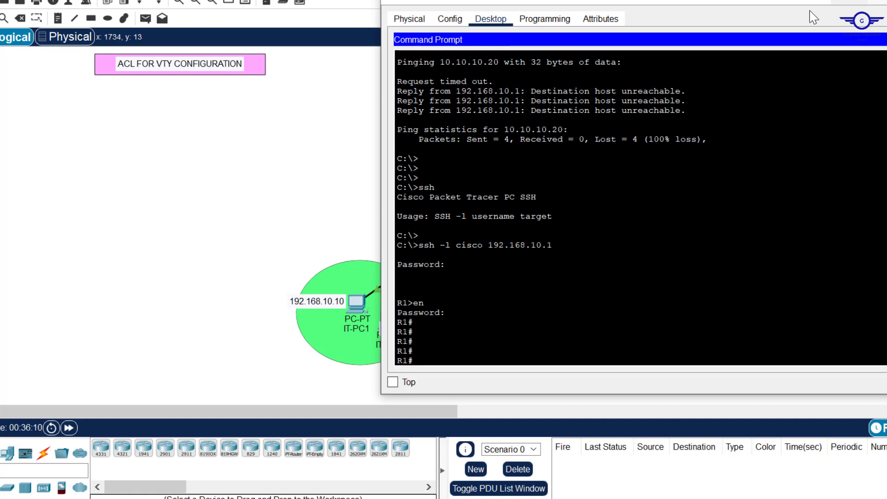
{"action": "left_click", "coordinate": [353, 113]}
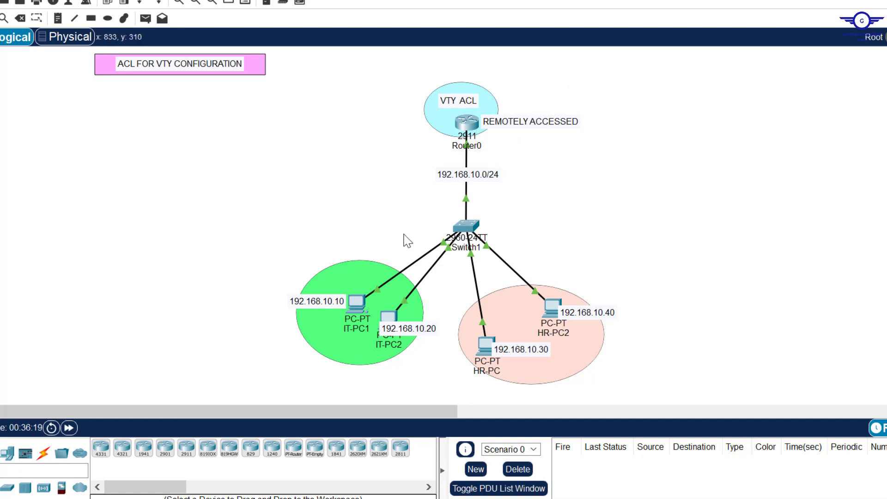
Step: Point out the IT and HR PC groups, highlight step 4 of the config guide, and return to the topology
{"action": "left_click_drag", "start_coordinate": [295, 243], "coordinate": [429, 387]}
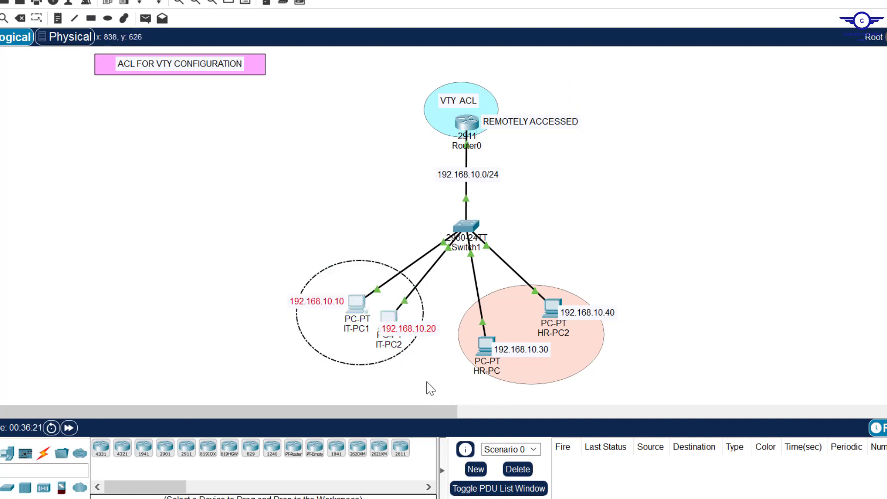
{"action": "left_click_drag", "start_coordinate": [446, 290], "coordinate": [652, 401]}
{"action": "left_click_drag", "start_coordinate": [260, 263], "coordinate": [448, 378]}
{"action": "left_click", "coordinate": [645, 498]}
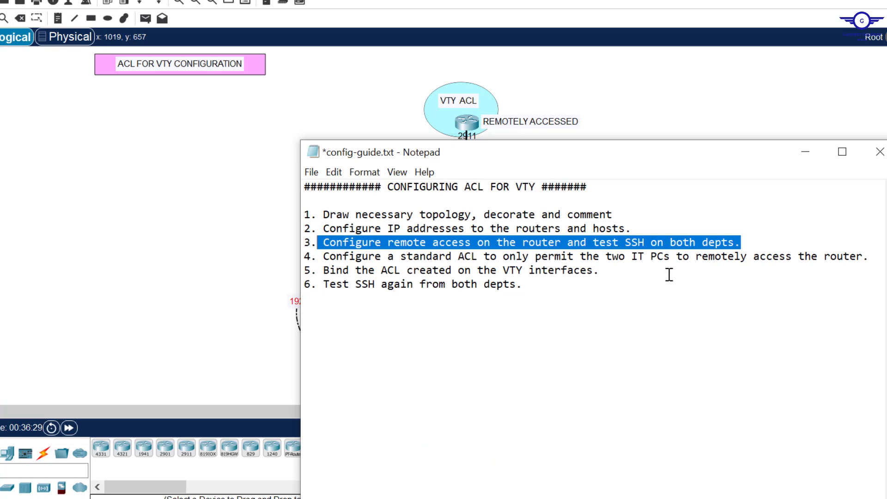
{"action": "left_click_drag", "start_coordinate": [873, 257], "coordinate": [330, 252]}
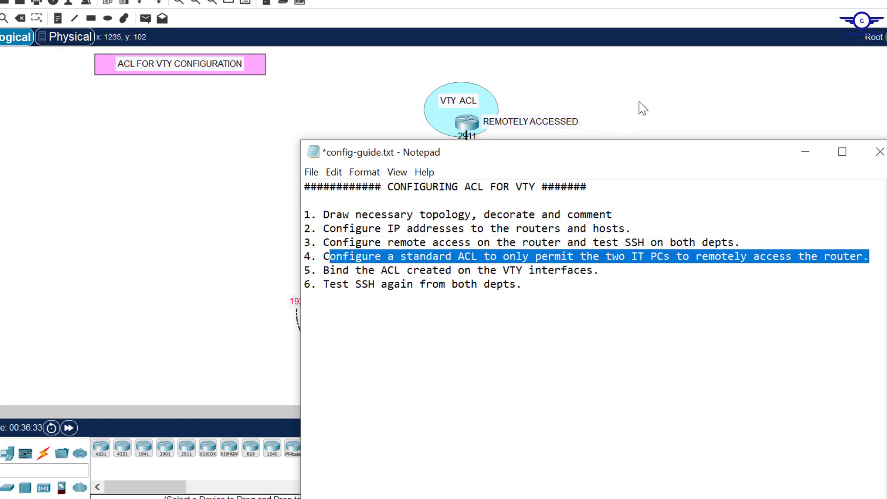
{"action": "left_click", "coordinate": [640, 109]}
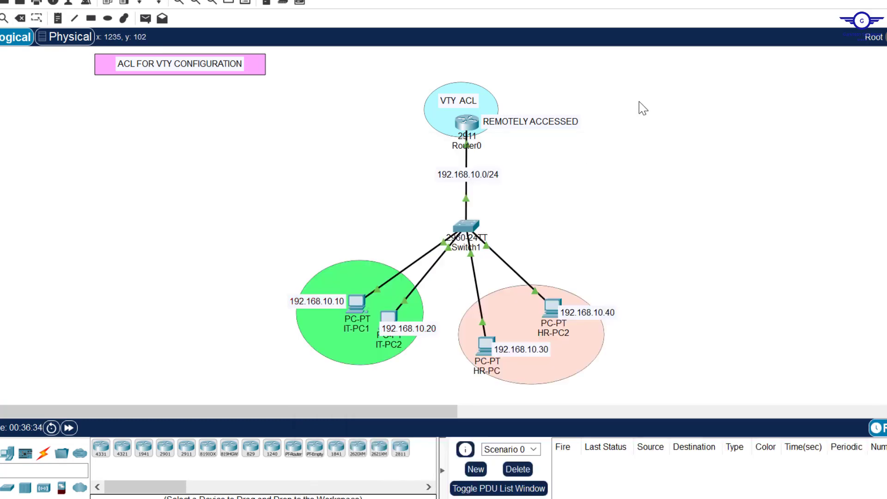
Step: In Router0's CLI, add access-list 20 permit host 192.168.10.10
{"action": "left_click", "coordinate": [468, 128]}
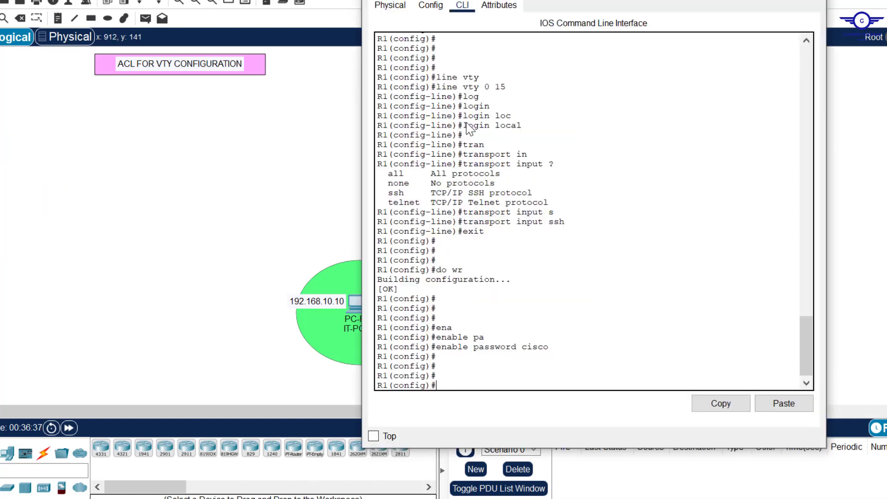
{"action": "key", "text": "Return"}
{"action": "key", "text": "Return"}
{"action": "key", "text": "Return"}
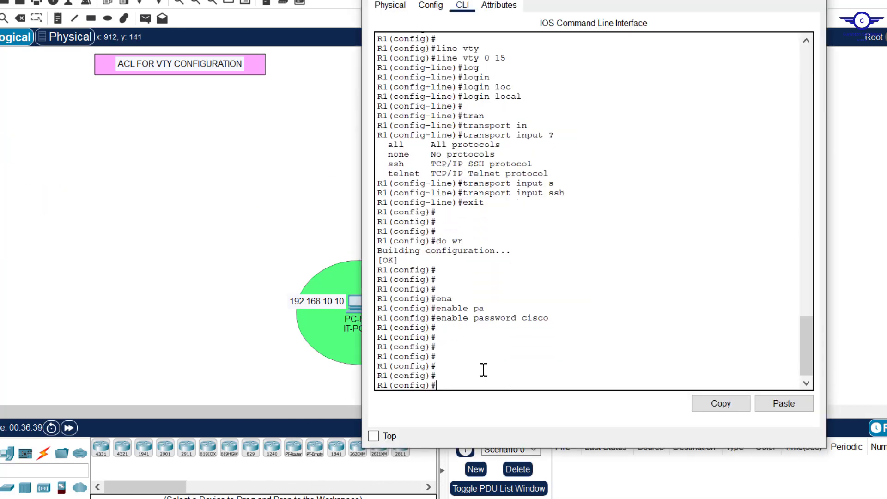
{"action": "type", "text": "acc"}
{"action": "key", "text": "Tab"}
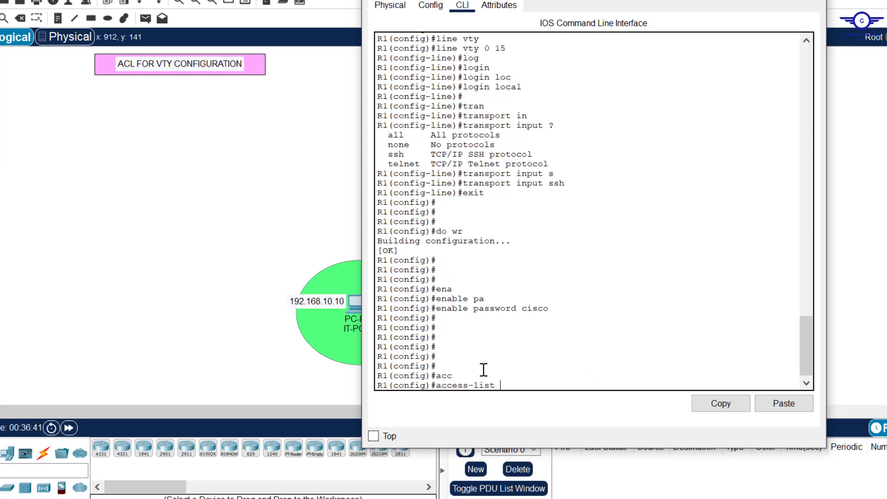
{"action": "type", "text": "20 per"}
{"action": "key", "text": "Tab"}
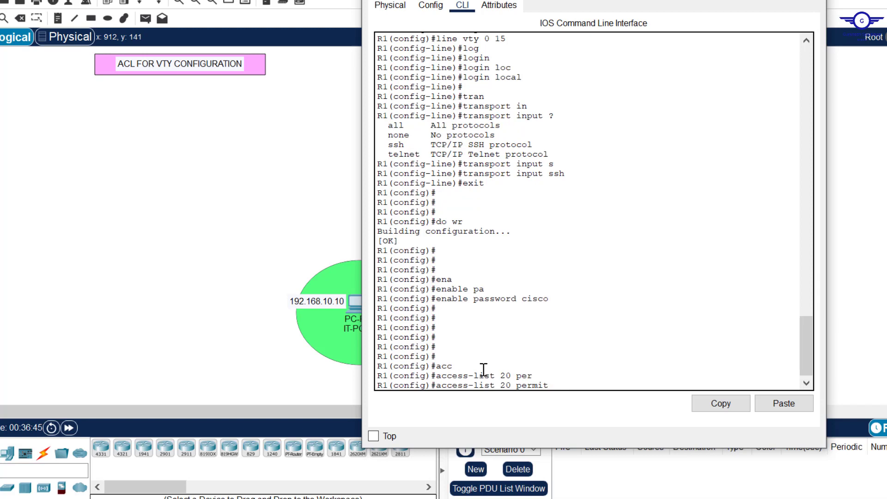
{"action": "type", "text": "?"}
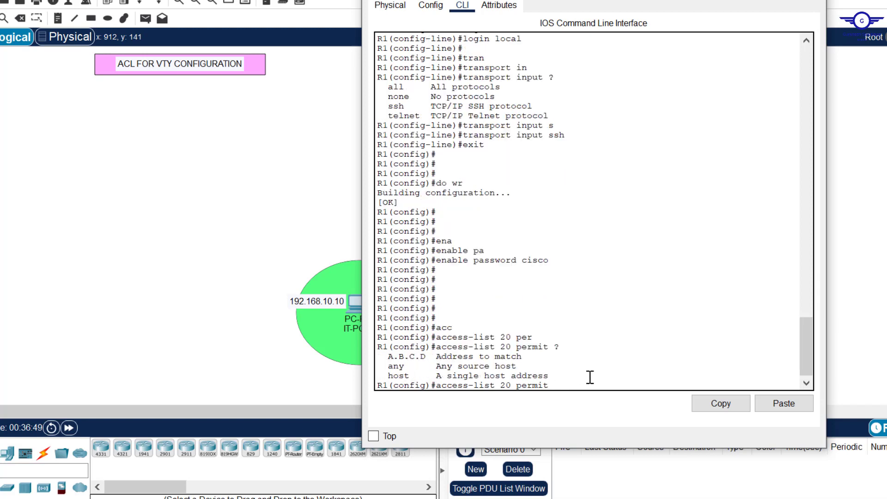
{"action": "type", "text": "h"}
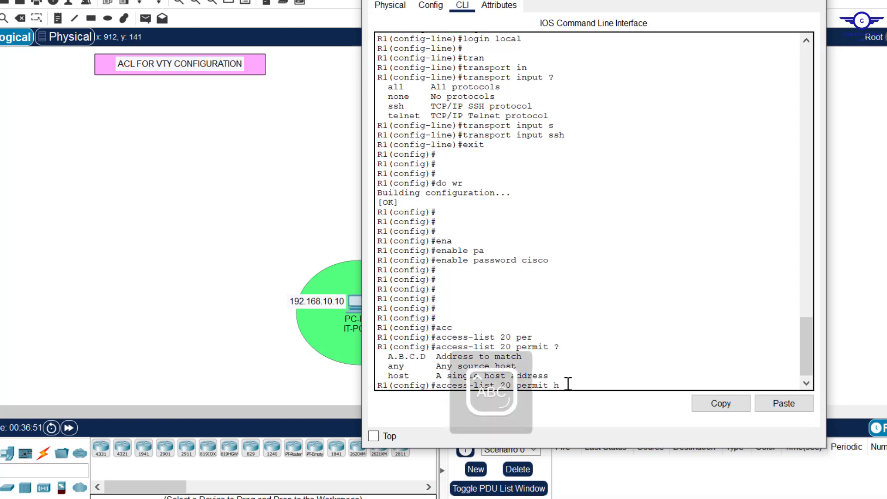
{"action": "key", "text": "Tab"}
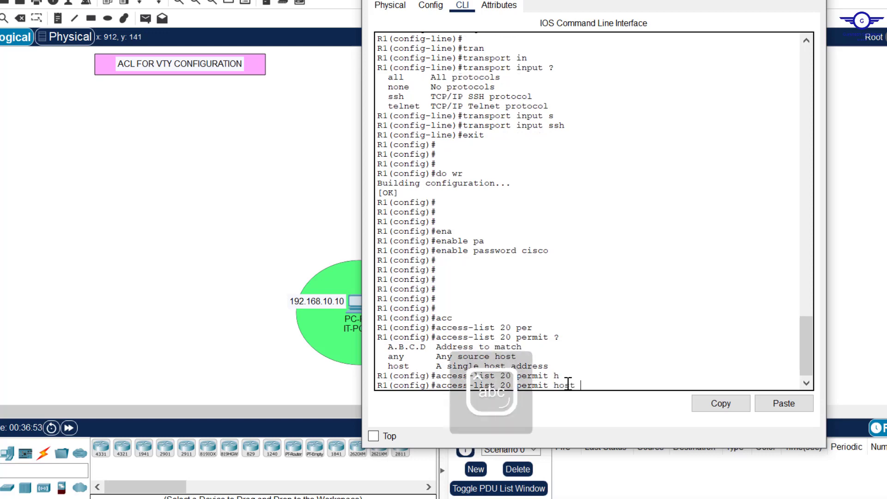
{"action": "type", "text": "192.168"}
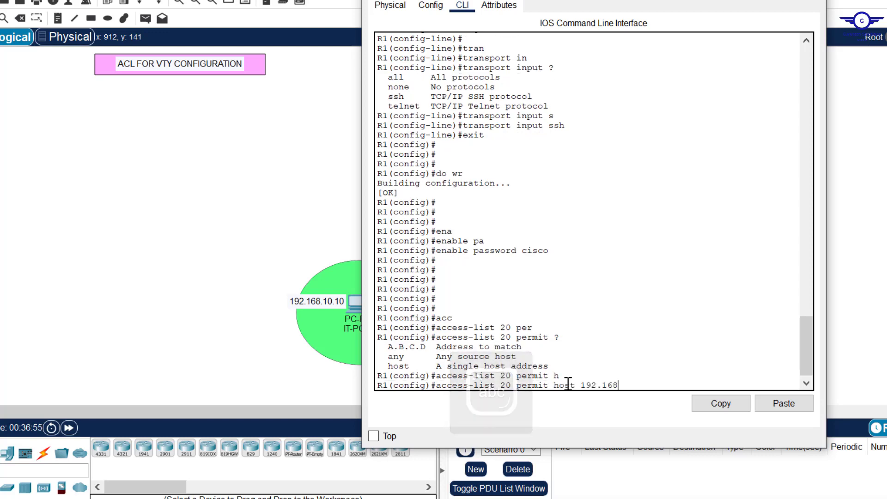
{"action": "type", "text": ".10.1"}
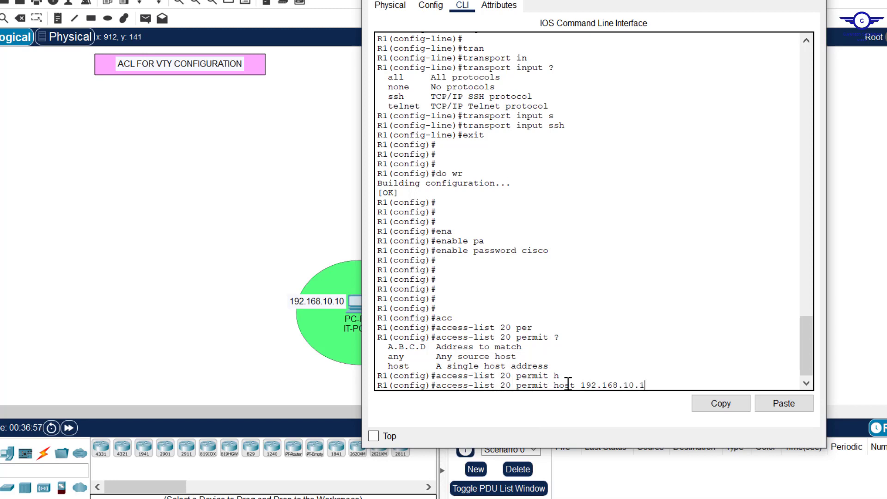
{"action": "type", "text": "0 ?"}
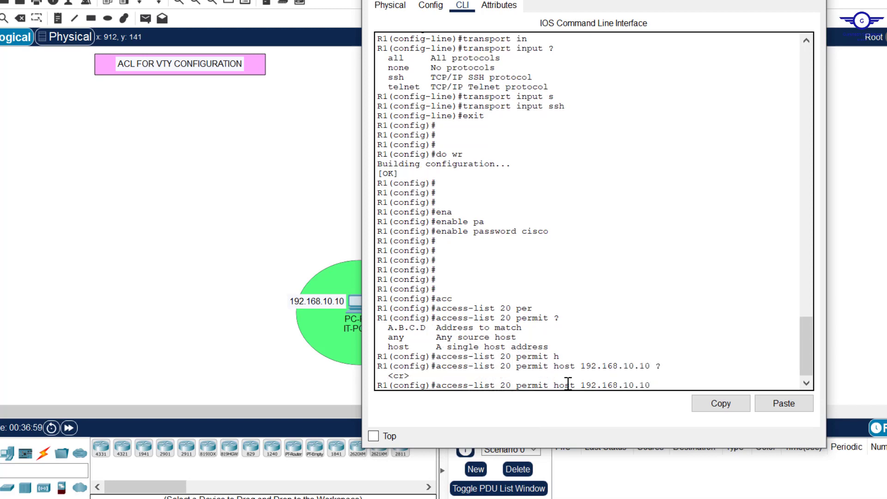
{"action": "key", "text": "Return"}
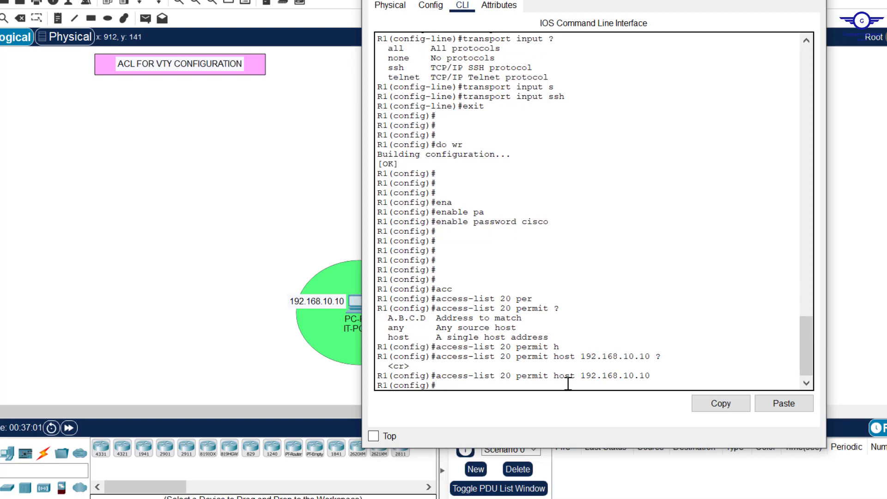
Step: Add a second access-list 20 rule permitting host 192.168.10.20
{"action": "key", "text": "Up"}
{"action": "left_click_drag", "start_coordinate": [462, 1], "coordinate": [550, 10]}
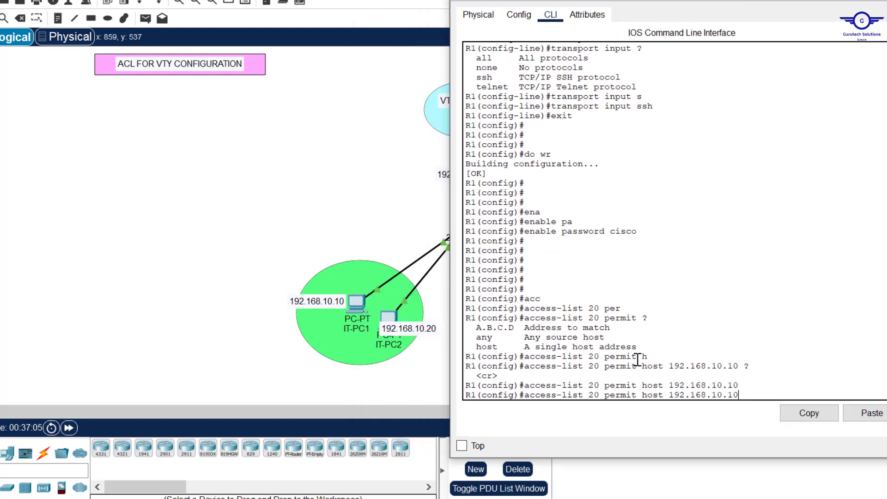
{"action": "key", "text": "BackSpace"}
{"action": "key", "text": "BackSpace"}
{"action": "type", "text": "20"}
{"action": "key", "text": "Return"}
{"action": "key", "text": "Return"}
{"action": "key", "text": "Return"}
{"action": "key", "text": "Return"}
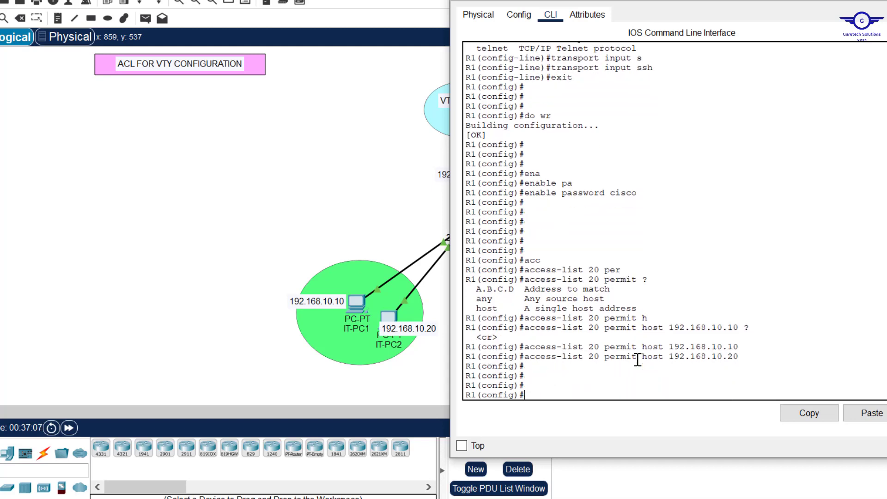
Step: Finish access-list 20 with a deny any rule and highlight the completed rules
{"action": "type", "text": "acc"}
{"action": "key", "text": "Tab"}
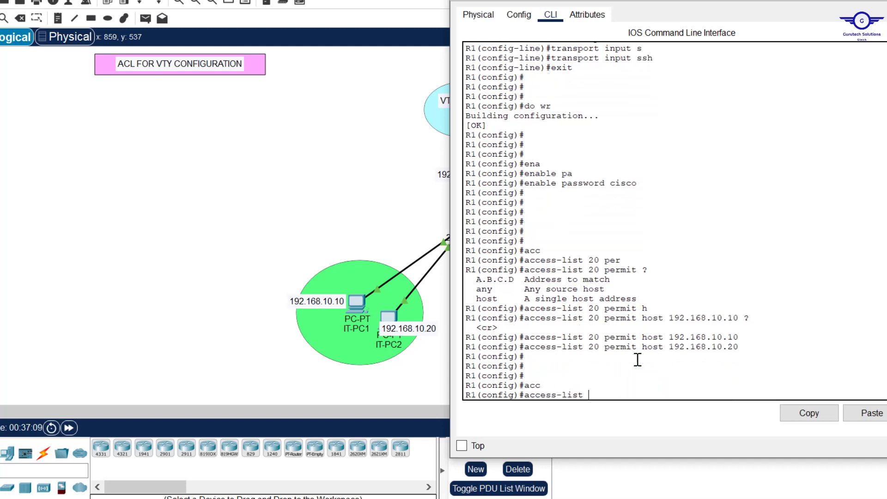
{"action": "type", "text": "20 de"}
{"action": "key", "text": "Tab"}
{"action": "type", "text": "a"}
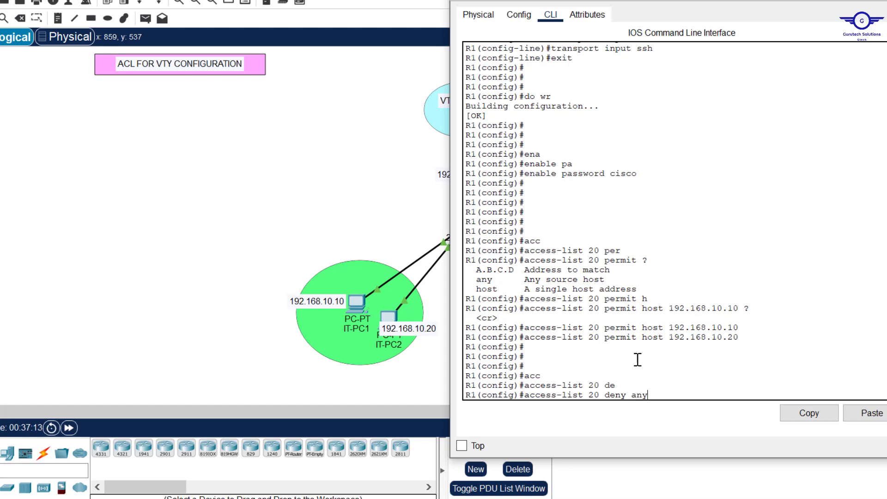
{"action": "left_click_drag", "start_coordinate": [742, 337], "coordinate": [653, 327]}
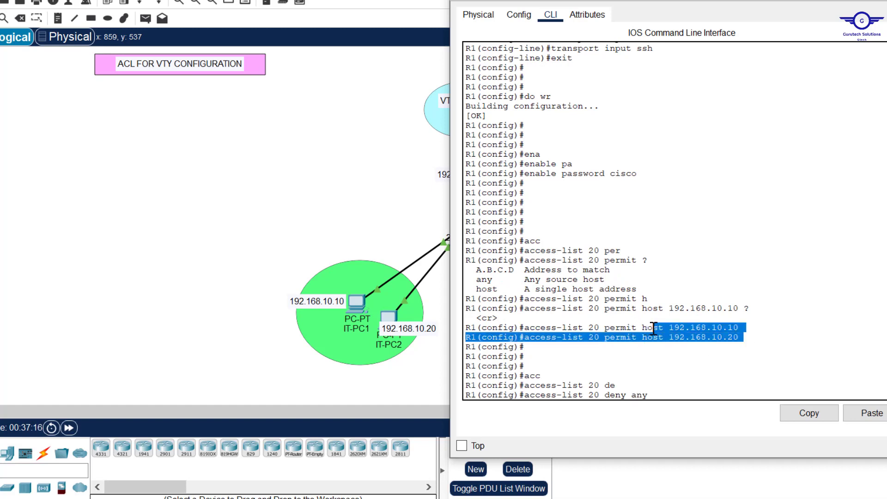
{"action": "left_click", "coordinate": [662, 393]}
{"action": "key", "text": "Return"}
{"action": "key", "text": "Return"}
{"action": "key", "text": "Return"}
{"action": "key", "text": "Return"}
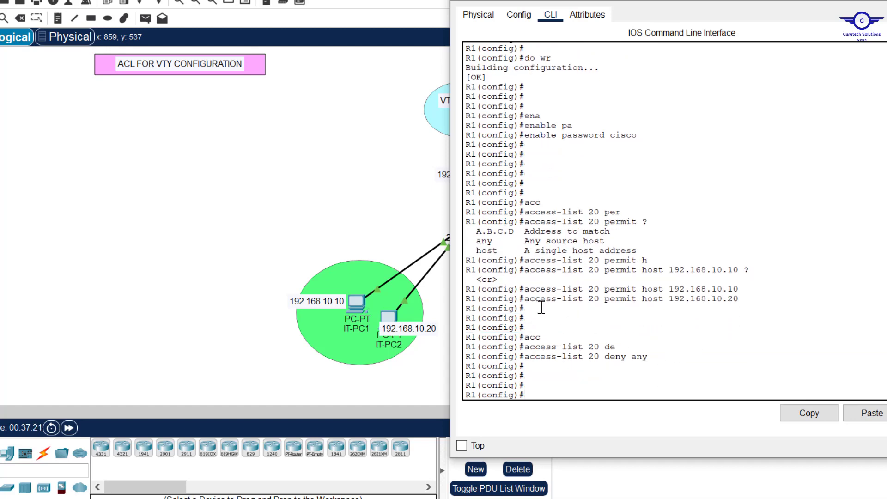
{"action": "left_click_drag", "start_coordinate": [658, 356], "coordinate": [527, 289]}
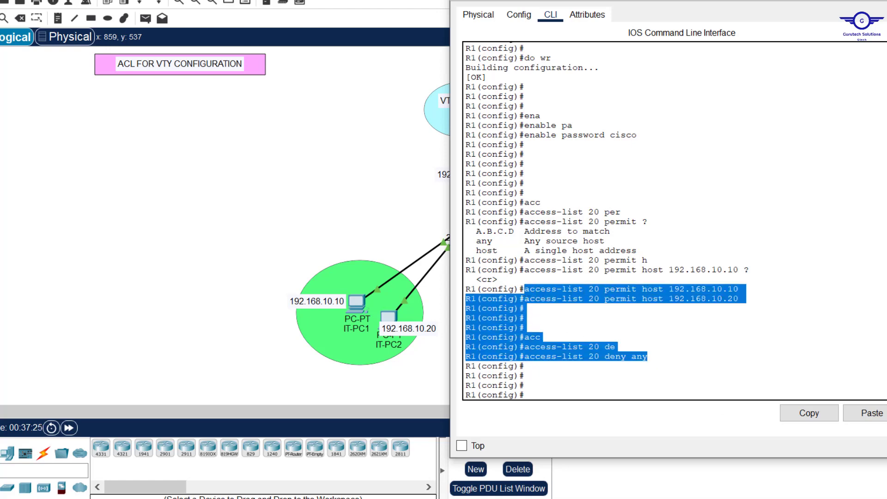
Step: Highlight step 5 in the guide and enter line vty 0 15 configuration on the router
{"action": "key", "text": "alt+Tab"}
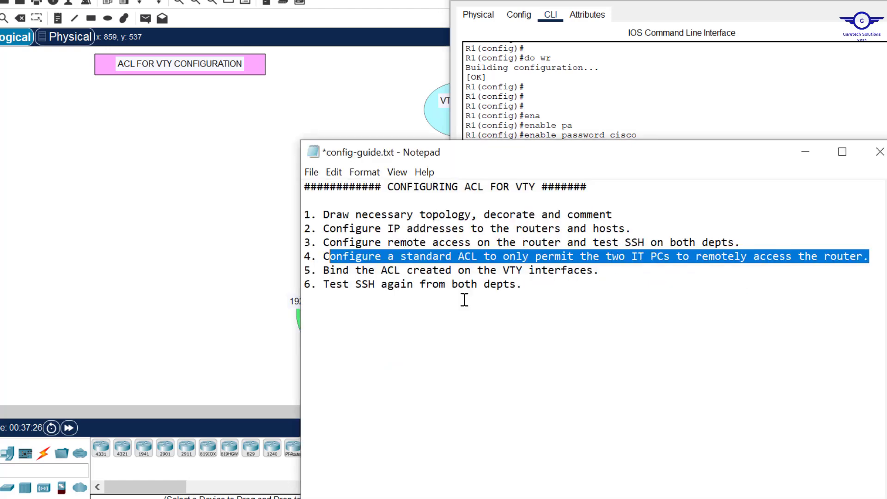
{"action": "left_click", "coordinate": [602, 272]}
{"action": "left_click_drag", "start_coordinate": [602, 272], "coordinate": [329, 271]}
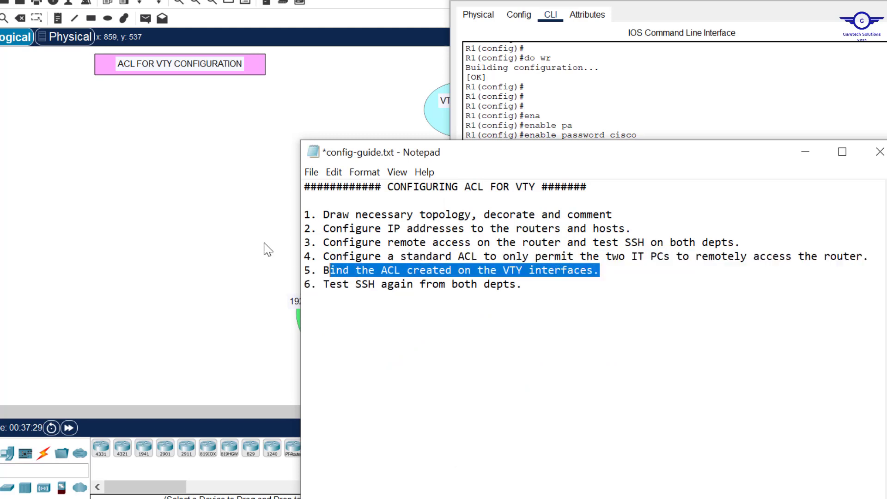
{"action": "left_click", "coordinate": [624, 118]}
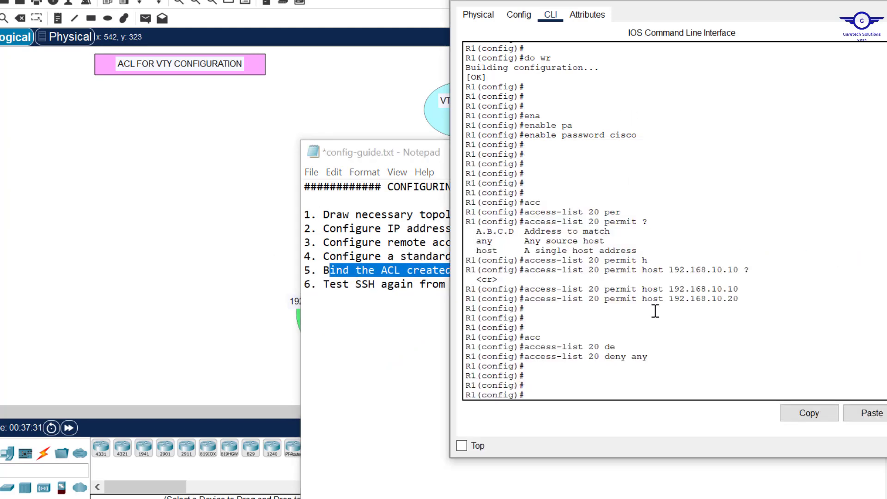
{"action": "key", "text": "Return"}
{"action": "key", "text": "Return"}
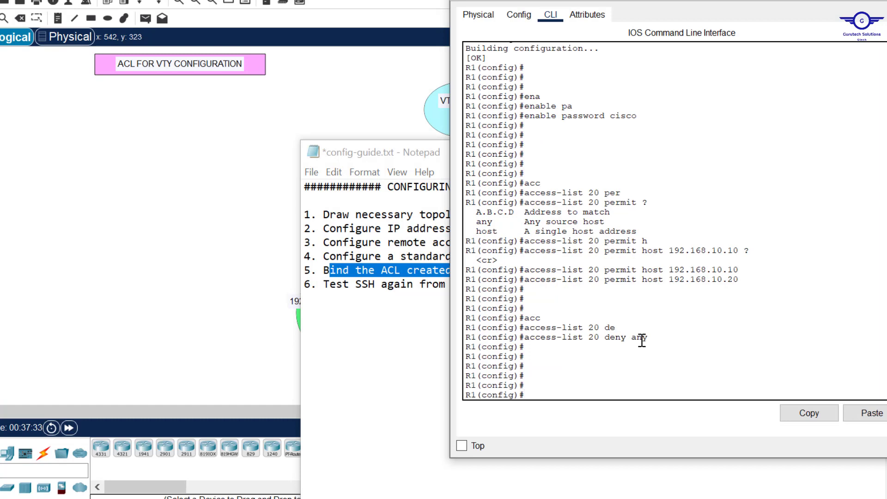
{"action": "type", "text": "line vty 0 15"}
{"action": "key", "text": "Return"}
{"action": "key", "text": "Return"}
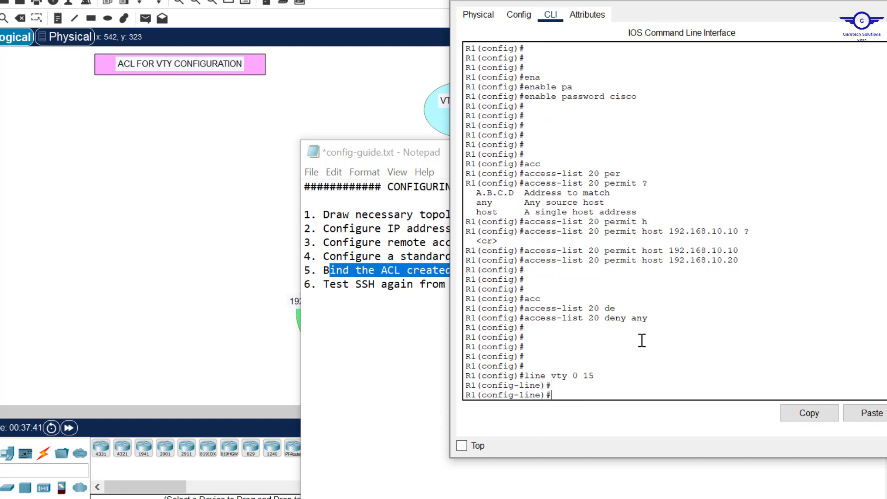
Step: Try ip access-class 20 in, which is rejected, and check the command's options
{"action": "type", "text": "ip acc"}
{"action": "key", "text": "Tab"}
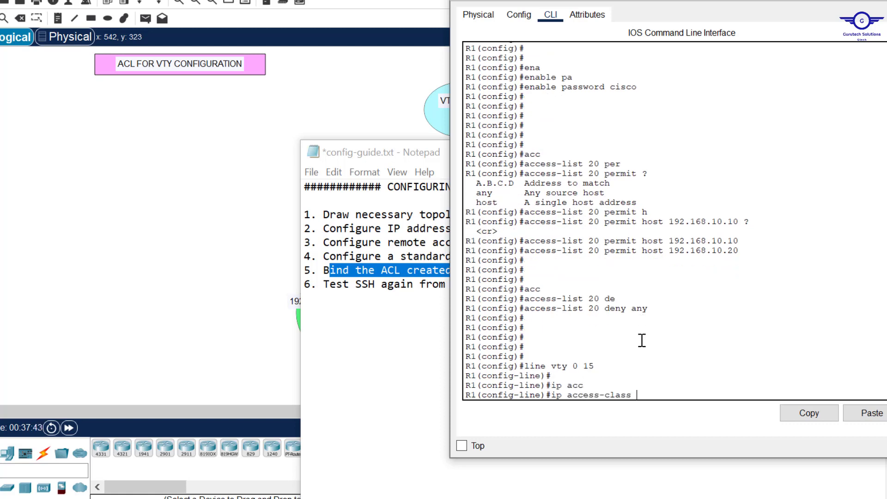
{"action": "type", "text": "20 in"}
{"action": "key", "text": "Return"}
{"action": "key", "text": "Return"}
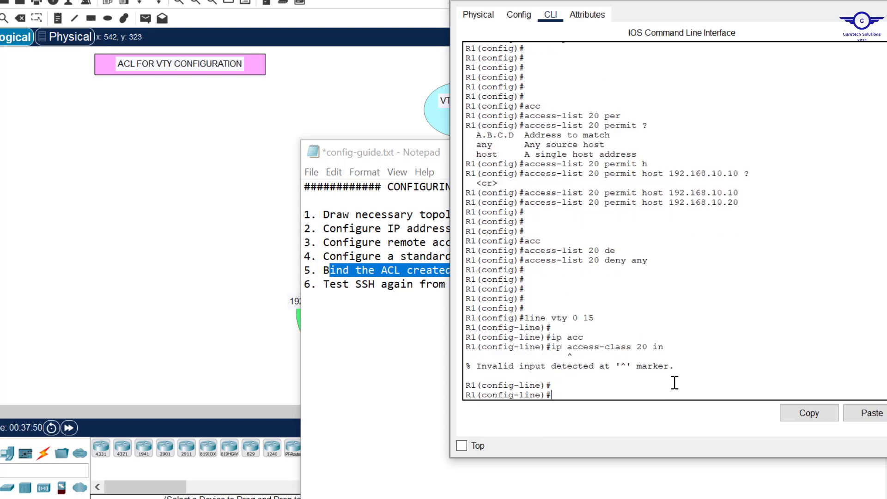
{"action": "key", "text": "Up"}
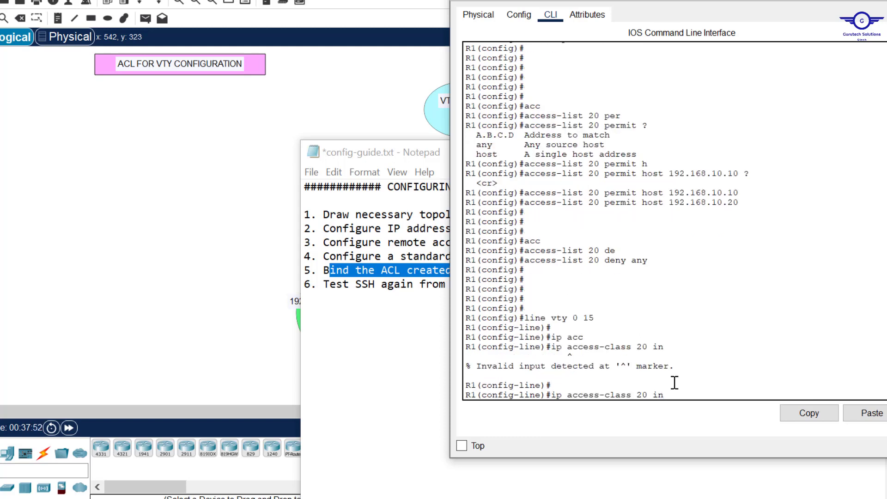
{"action": "key", "text": "BackSpace"}
{"action": "key", "text": "BackSpace"}
{"action": "key", "text": "BackSpace"}
{"action": "key", "text": "BackSpace"}
{"action": "key", "text": "BackSpace"}
{"action": "key", "text": "BackSpace"}
{"action": "type", "text": "?"}
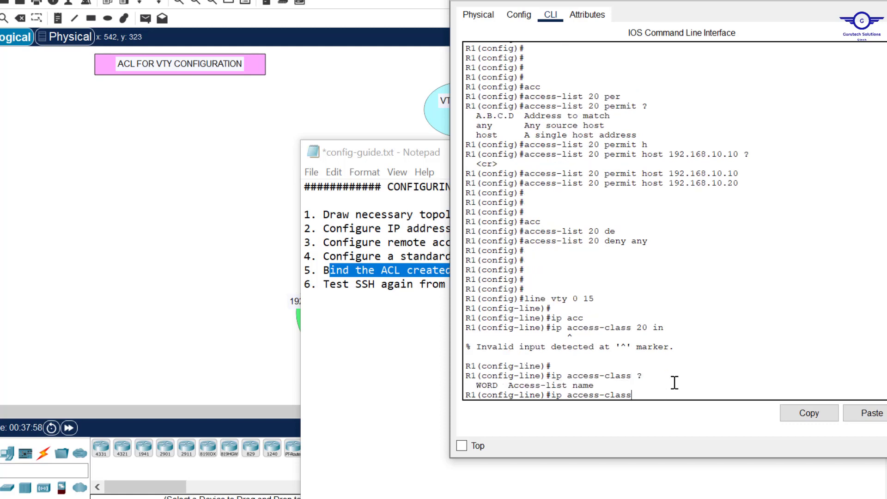
{"action": "key", "text": "BackSpace"}
{"action": "key", "text": "BackSpace"}
{"action": "key", "text": "BackSpace"}
{"action": "key", "text": "BackSpace"}
{"action": "key", "text": "BackSpace"}
{"action": "key", "text": "BackSpace"}
{"action": "key", "text": "BackSpace"}
{"action": "key", "text": "BackSpace"}
{"action": "key", "text": "BackSpace"}
{"action": "key", "text": "BackSpace"}
{"action": "key", "text": "BackSpace"}
Step: Apply access-class 20 in to the VTY lines and exit line configuration
{"action": "type", "text": "acc"}
{"action": "key", "text": "Tab"}
{"action": "type", "text": "e"}
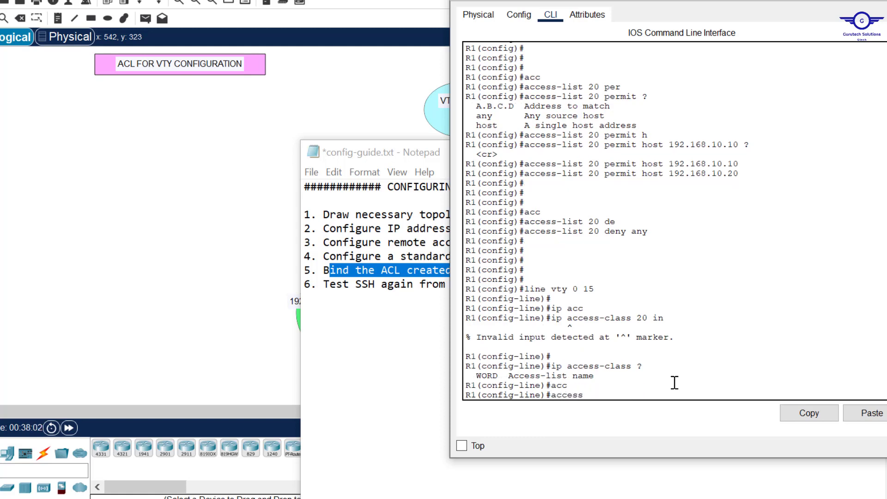
{"action": "type", "text": "ss-"}
{"action": "key", "text": "Tab"}
{"action": "key", "text": "Tab"}
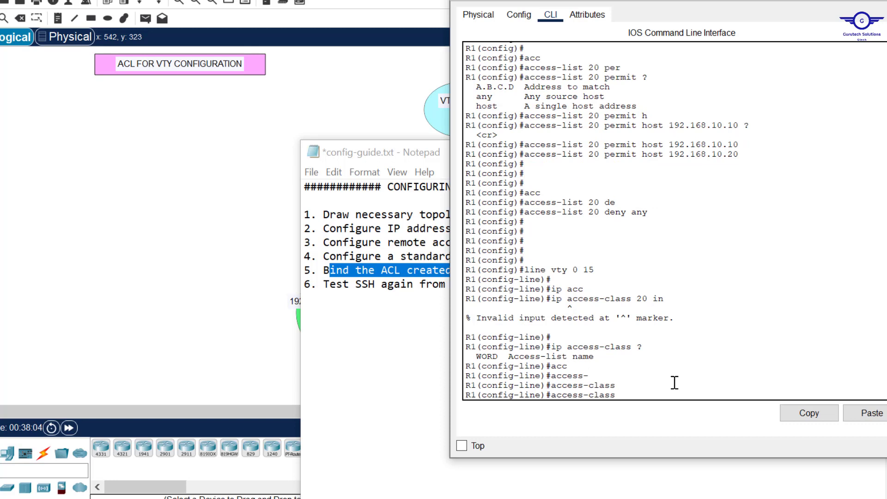
{"action": "type", "text": "20 in"}
{"action": "left_click_drag", "start_coordinate": [562, 347], "coordinate": [547, 347]}
{"action": "left_click_drag", "start_coordinate": [652, 395], "coordinate": [547, 395]}
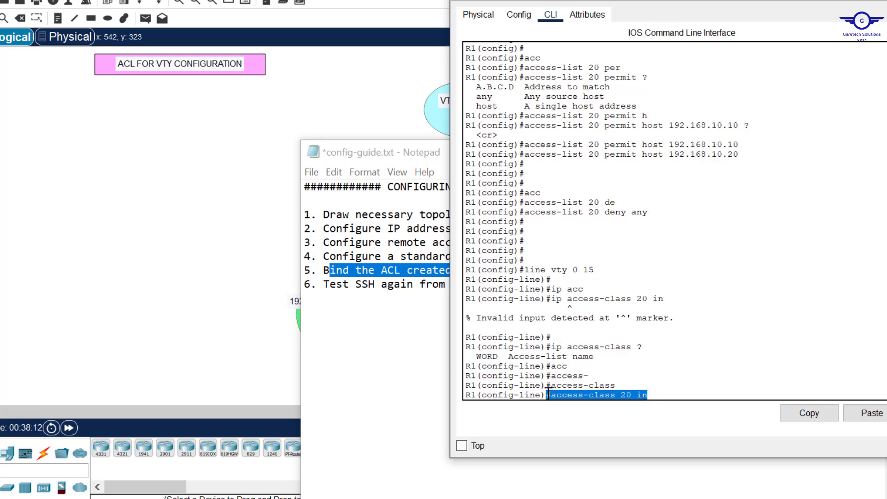
{"action": "key", "text": "Return"}
{"action": "key", "text": "Return"}
{"action": "key", "text": "Return"}
{"action": "key", "text": "Return"}
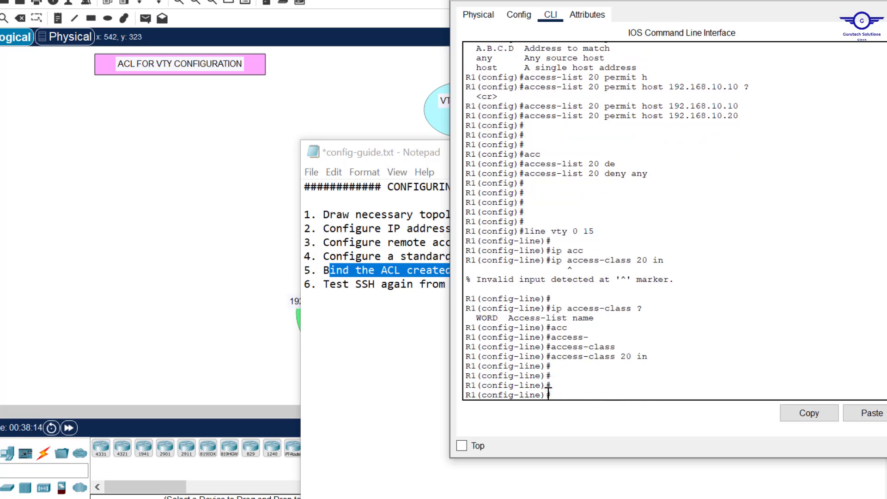
{"action": "type", "text": "exit"}
{"action": "key", "text": "Return"}
{"action": "key", "text": "Return"}
{"action": "key", "text": "Return"}
{"action": "key", "text": "Return"}
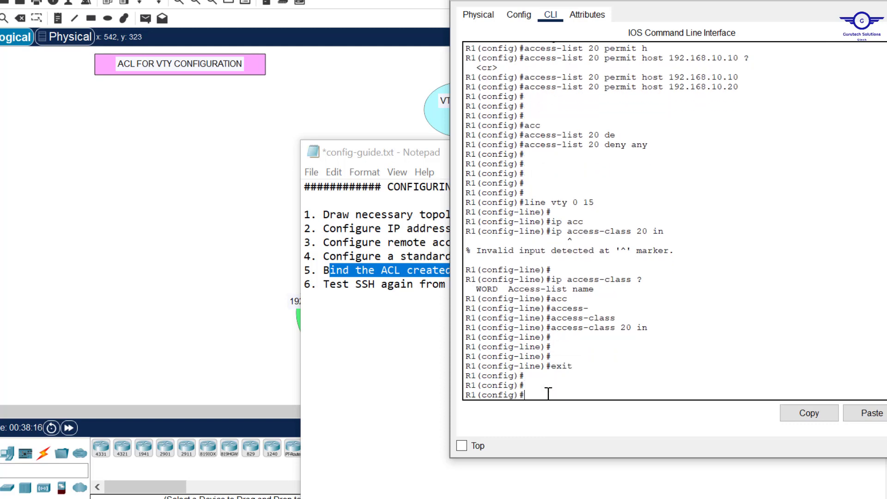
Step: Save the configuration with do wr and display the startup config
{"action": "type", "text": "do wr"}
{"action": "key", "text": "Return"}
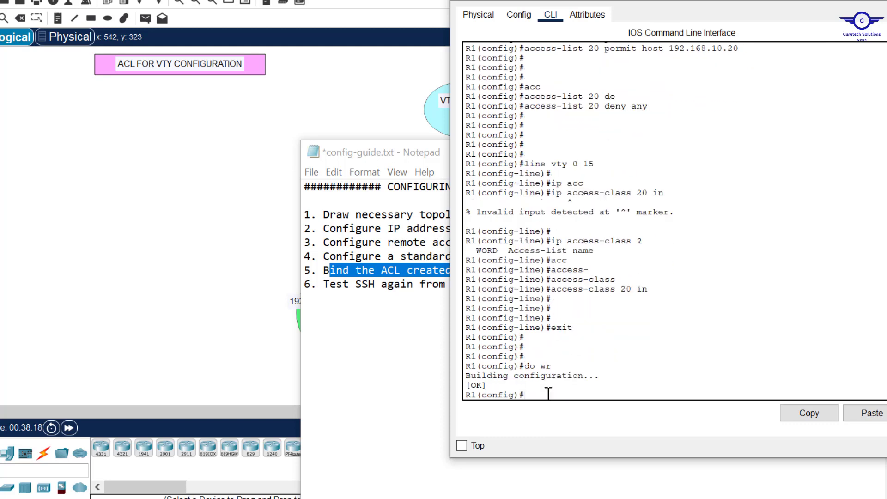
{"action": "type", "text": "do ssh start"}
{"action": "key", "text": "Return"}
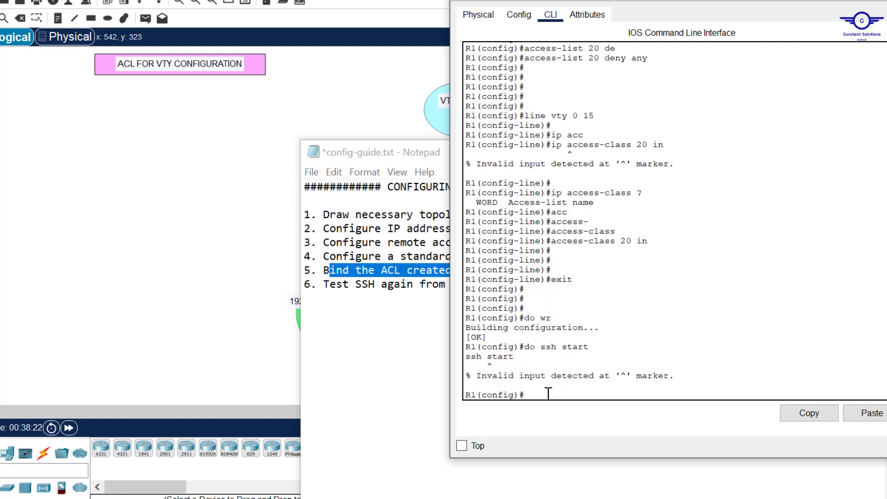
{"action": "type", "text": "do ssh start"}
{"action": "key", "text": "Return"}
Step: Page through the startup config, pointing out access-list 20 and both VTY access-class 20 blocks
{"action": "key", "text": "Return"}
{"action": "key", "text": "Return"}
{"action": "key", "text": "Return"}
{"action": "key", "text": "Return"}
{"action": "key", "text": "Return"}
{"action": "key", "text": "Return"}
{"action": "key", "text": "Return"}
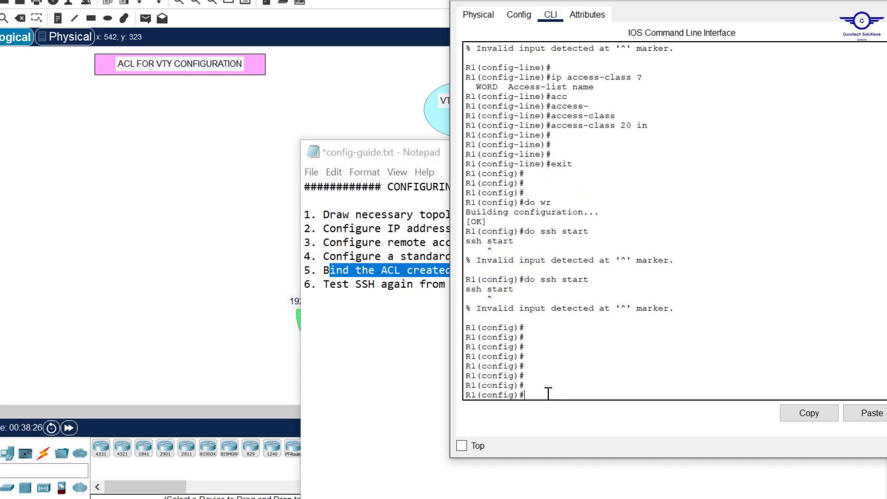
{"action": "key", "text": "Up"}
{"action": "key", "text": "Left"}
{"action": "key", "text": "Left"}
{"action": "key", "text": "BackSpace"}
{"action": "key", "text": "Return"}
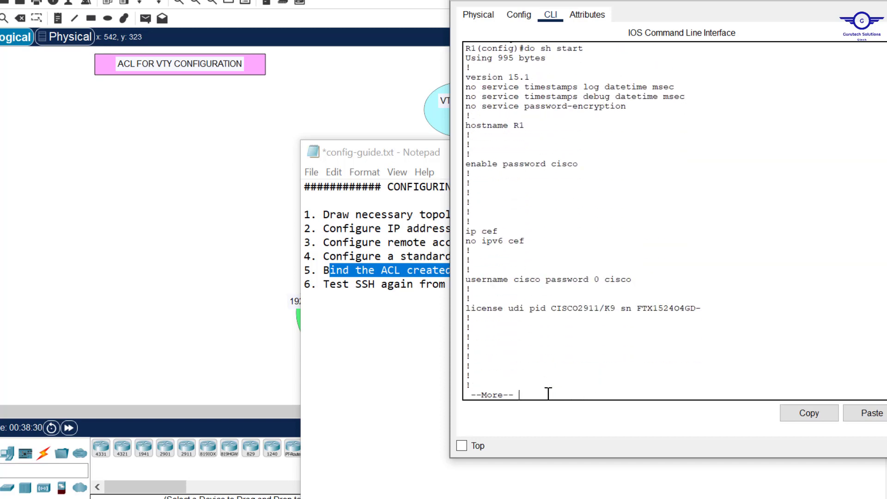
{"action": "key", "text": "Return"}
{"action": "key", "text": "Return"}
{"action": "key", "text": "Return"}
{"action": "key", "text": "Return"}
{"action": "key", "text": "Return"}
{"action": "key", "text": "Return"}
{"action": "key", "text": "Return"}
{"action": "key", "text": "Return"}
{"action": "key", "text": "Return"}
{"action": "key", "text": "Return"}
{"action": "key", "text": "Return"}
{"action": "key", "text": "Return"}
{"action": "key", "text": "Return"}
{"action": "key", "text": "Return"}
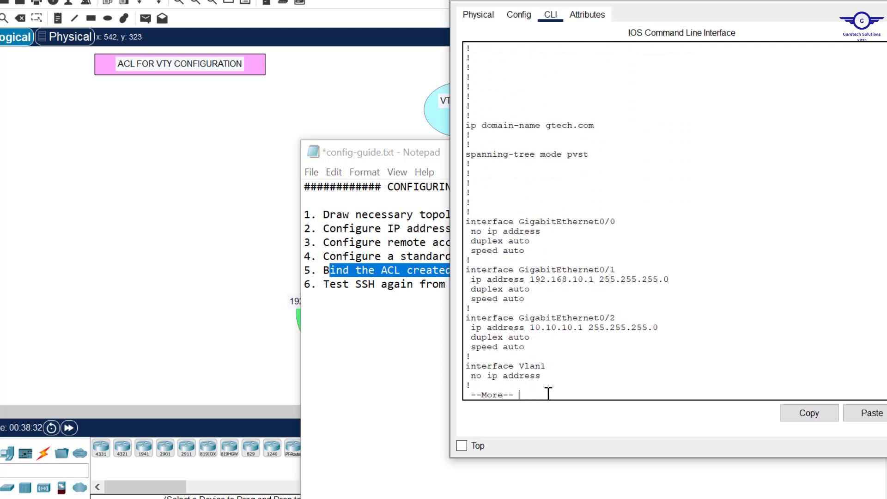
{"action": "key", "text": "Return"}
{"action": "key", "text": "Return"}
{"action": "key", "text": "Return"}
{"action": "key", "text": "Return"}
{"action": "key", "text": "Return"}
{"action": "key", "text": "Return"}
{"action": "key", "text": "Return"}
{"action": "key", "text": "Return"}
{"action": "key", "text": "Return"}
{"action": "key", "text": "Return"}
{"action": "key", "text": "Return"}
{"action": "key", "text": "Return"}
{"action": "key", "text": "Return"}
{"action": "key", "text": "Return"}
{"action": "key", "text": "Return"}
{"action": "key", "text": "Return"}
{"action": "key", "text": "Return"}
{"action": "key", "text": "Return"}
{"action": "key", "text": "Return"}
{"action": "key", "text": "Return"}
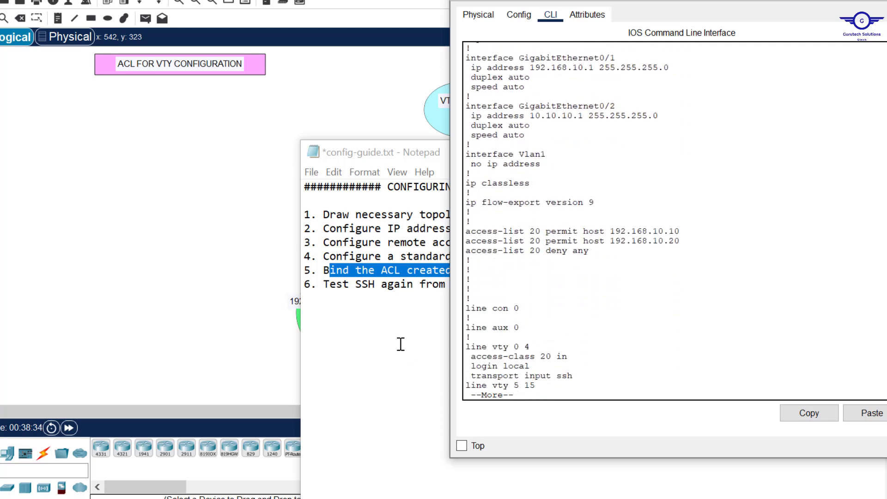
{"action": "left_click_drag", "start_coordinate": [466, 230], "coordinate": [608, 259]}
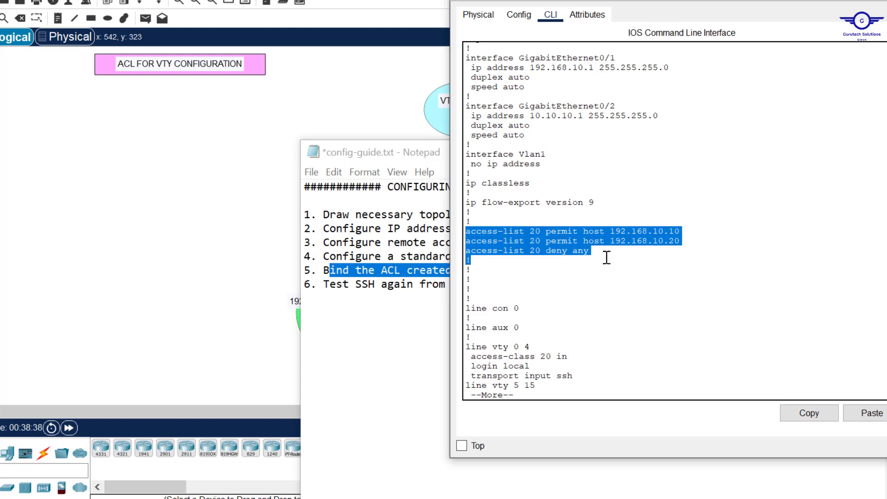
{"action": "key", "text": "Return"}
{"action": "key", "text": "Return"}
{"action": "key", "text": "Return"}
{"action": "key", "text": "Return"}
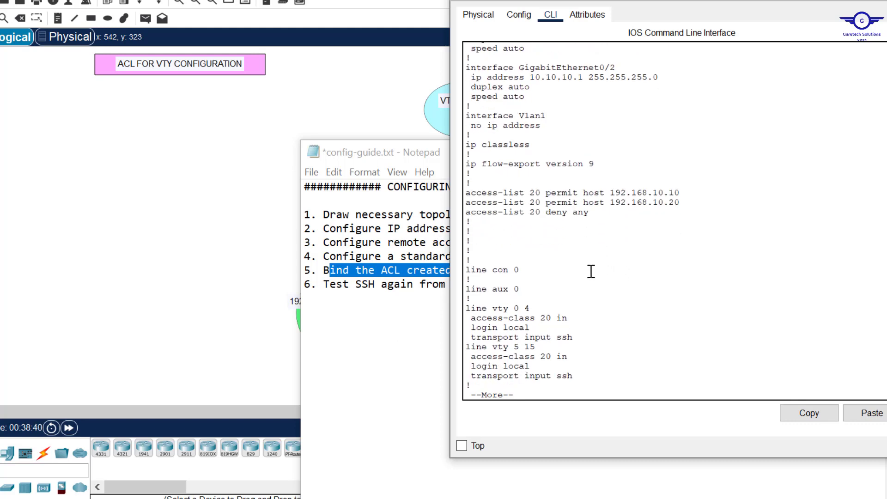
{"action": "left_click_drag", "start_coordinate": [466, 308], "coordinate": [583, 377]}
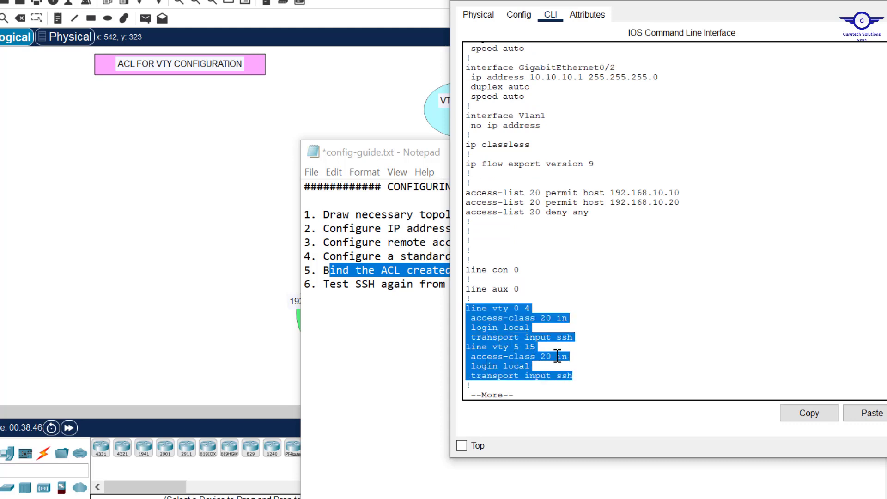
Step: Open IT-PC2's command prompt and exit its old SSH session to the router
{"action": "left_click", "coordinate": [285, 116]}
{"action": "left_click", "coordinate": [388, 319]}
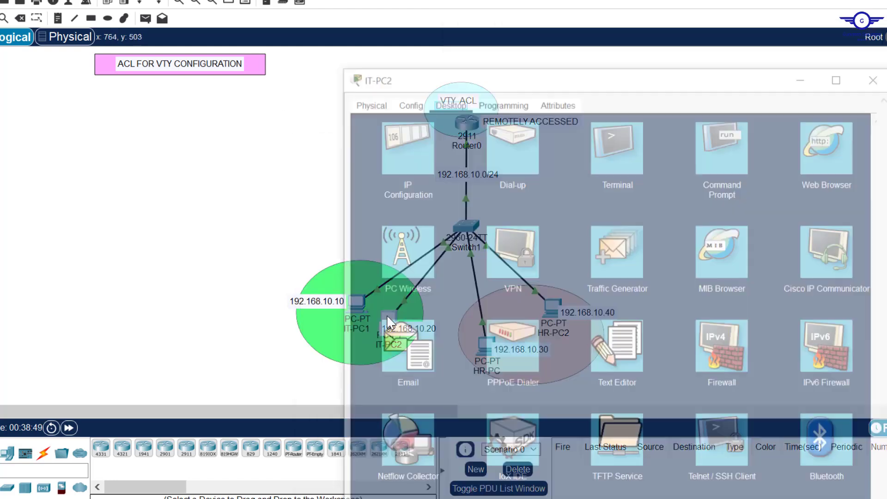
{"action": "left_click", "coordinate": [716, 53]}
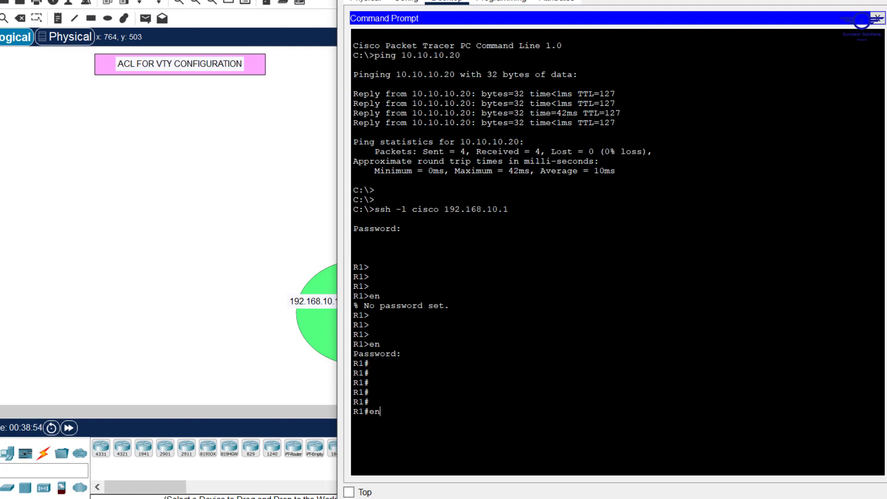
{"action": "key", "text": "BackSpace"}
{"action": "type", "text": "x"}
{"action": "key", "text": "Return"}
{"action": "key", "text": "Return"}
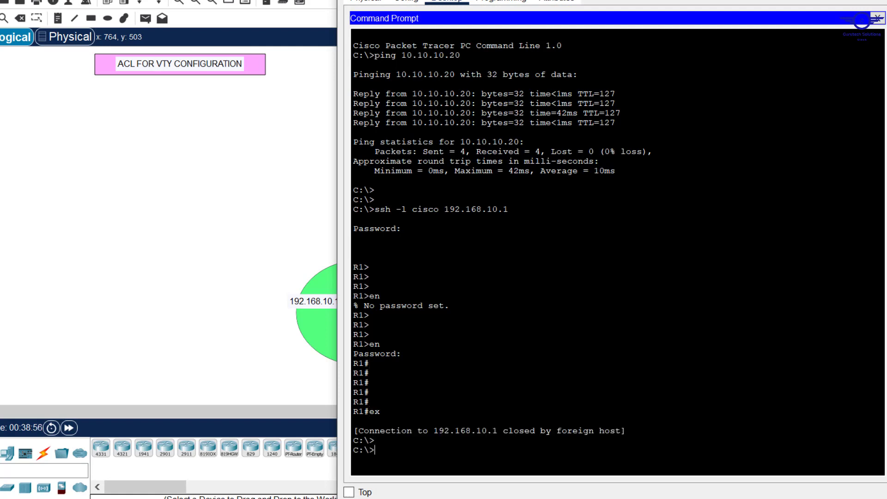
{"action": "left_click_drag", "start_coordinate": [623, 0], "coordinate": [589, 47]}
Step: Reconnect by SSH to 192.168.10.1 and reach privileged mode with the enable password
{"action": "key", "text": "Return"}
{"action": "key", "text": "Return"}
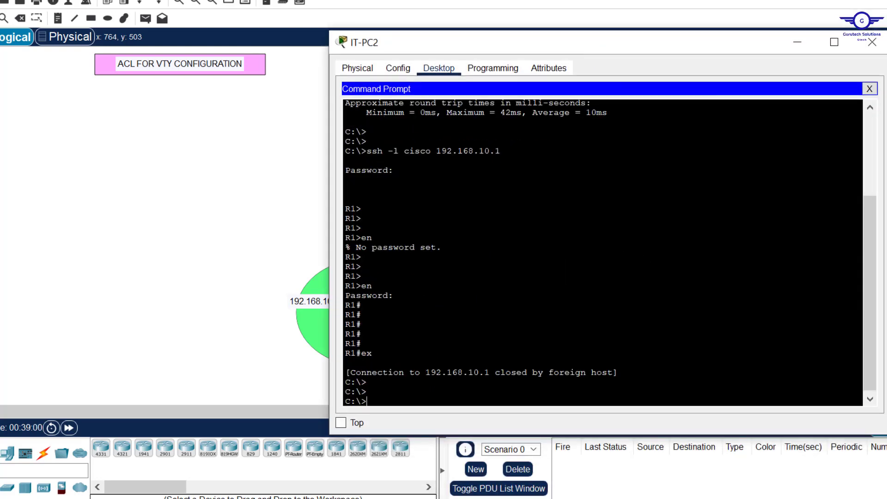
{"action": "key", "text": "Up"}
{"action": "key", "text": "Return"}
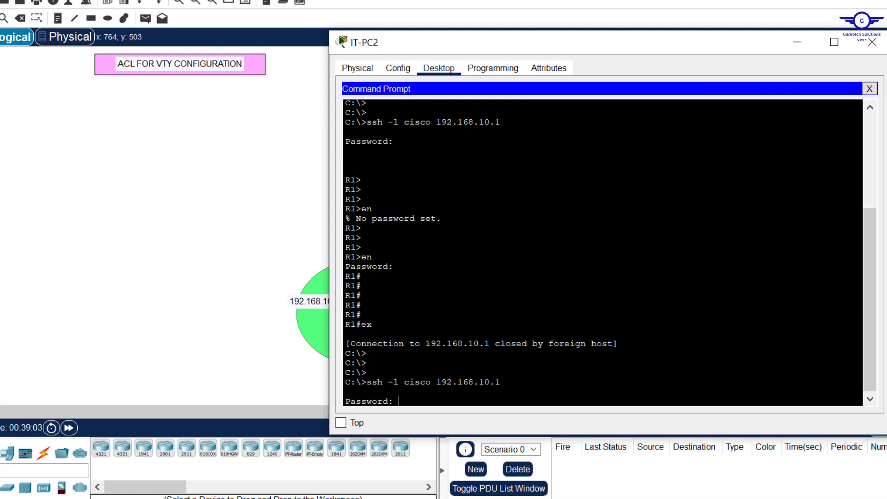
{"action": "key", "text": "Return"}
{"action": "type", "text": "en"}
{"action": "key", "text": "Return"}
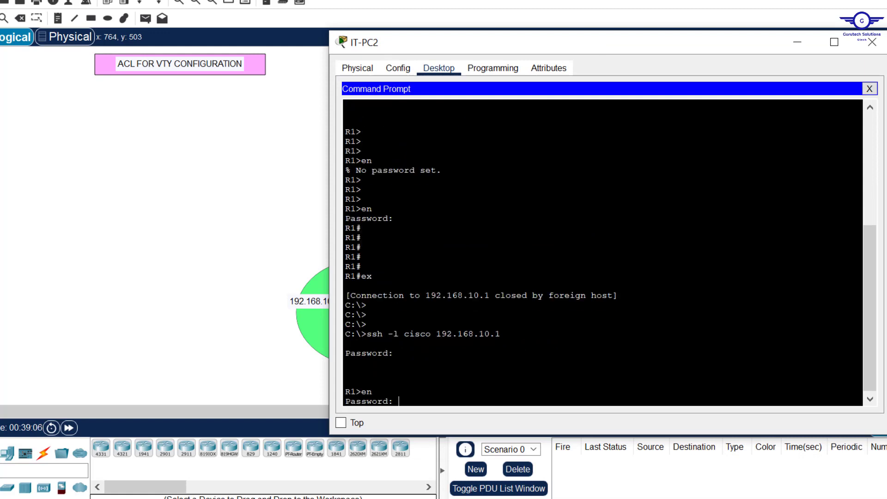
{"action": "key", "text": "Return"}
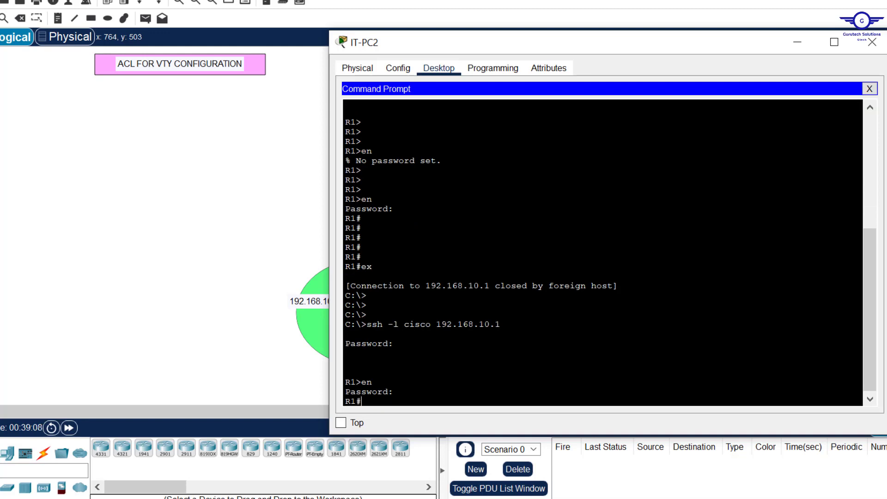
{"action": "key", "text": "Return"}
{"action": "key", "text": "Return"}
{"action": "key", "text": "Return"}
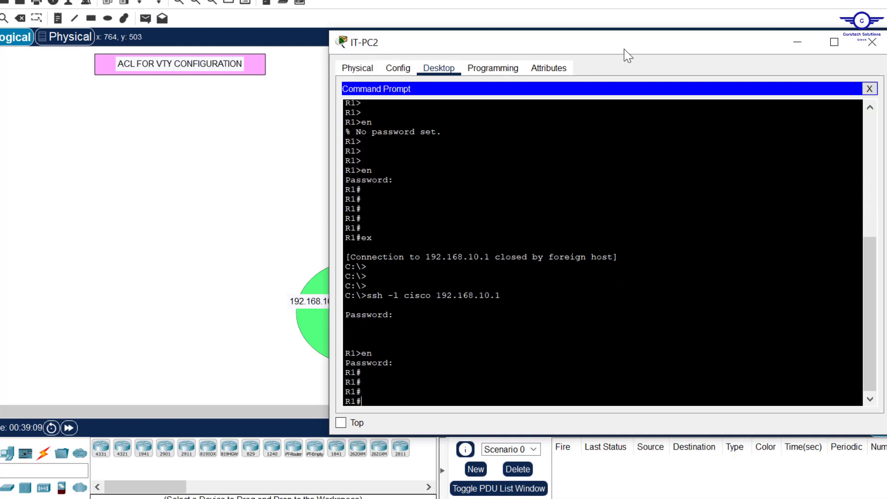
Step: End IT-PC1's old SSH session and retry SSH to 192.168.10.1 twice, getting refused
{"action": "left_click", "coordinate": [871, 48]}
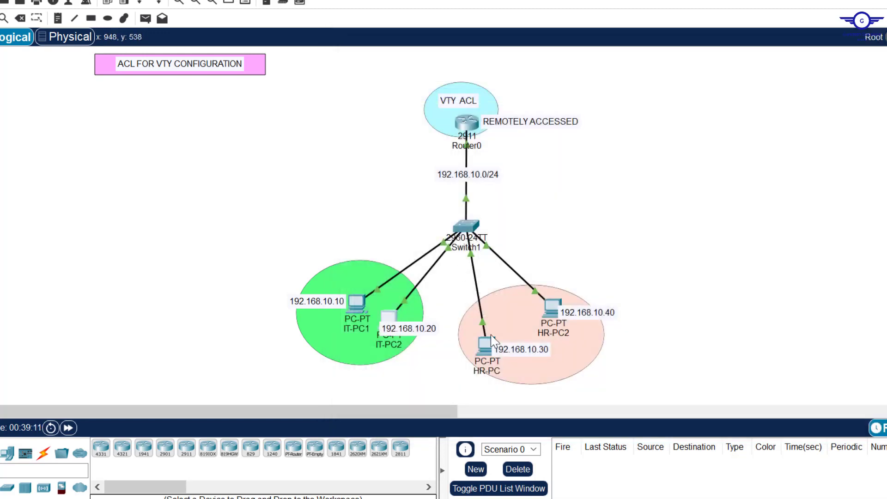
{"action": "left_click", "coordinate": [549, 312]}
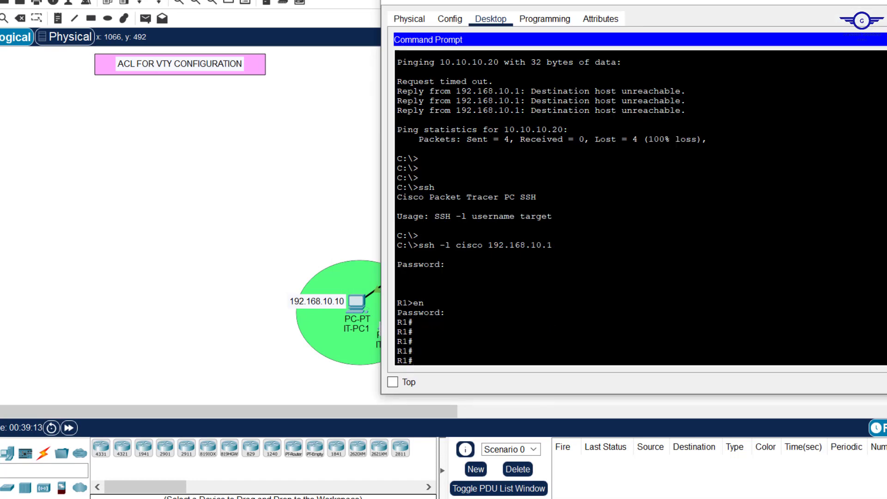
{"action": "key", "text": "Return"}
{"action": "key", "text": "Return"}
{"action": "key", "text": "Return"}
{"action": "key", "text": "Return"}
{"action": "key", "text": "Return"}
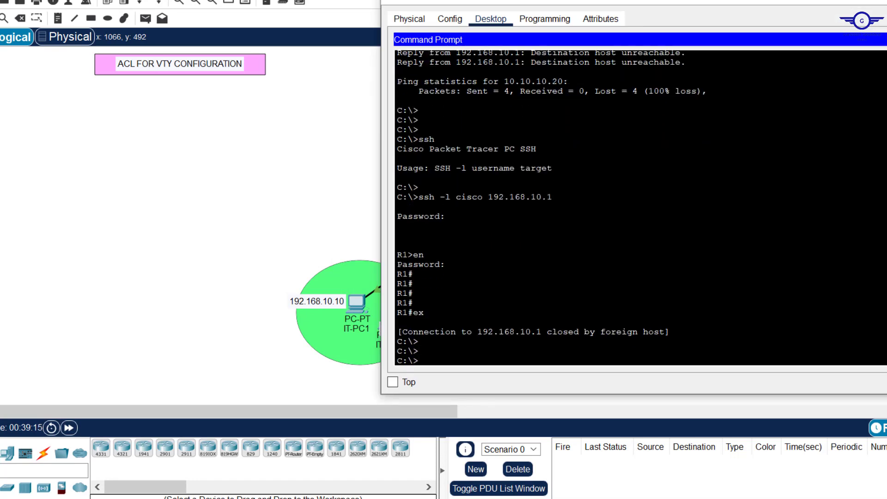
{"action": "left_click_drag", "start_coordinate": [554, 177], "coordinate": [403, 293]}
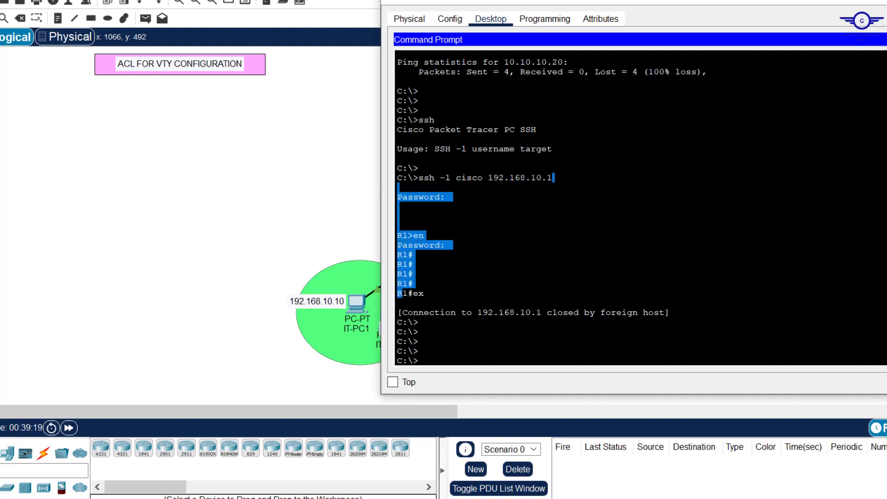
{"action": "key", "text": "Up"}
{"action": "key", "text": "Return"}
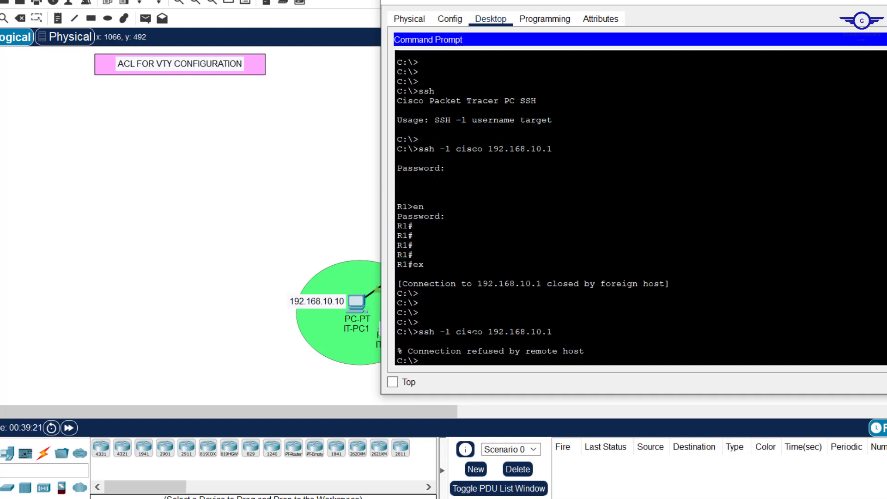
{"action": "key", "text": "Return"}
{"action": "key", "text": "Return"}
{"action": "key", "text": "Return"}
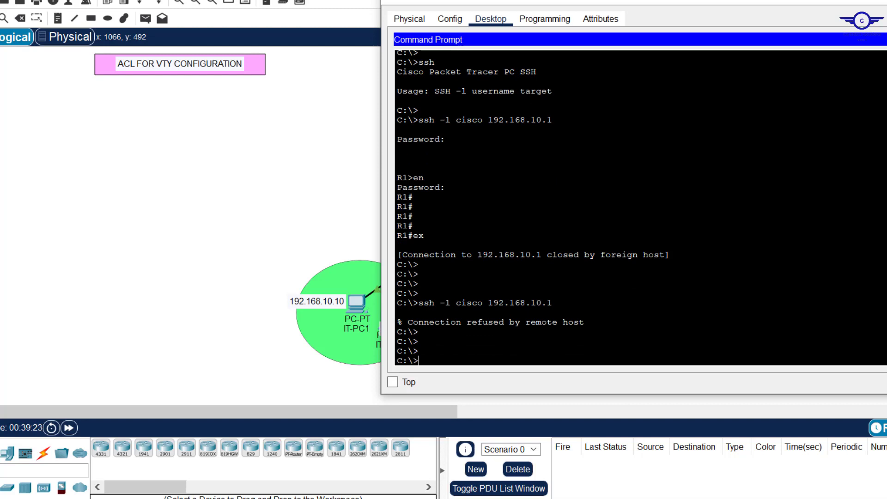
{"action": "key", "text": "Up"}
{"action": "key", "text": "Return"}
{"action": "key", "text": "Return"}
{"action": "key", "text": "Return"}
{"action": "key", "text": "Return"}
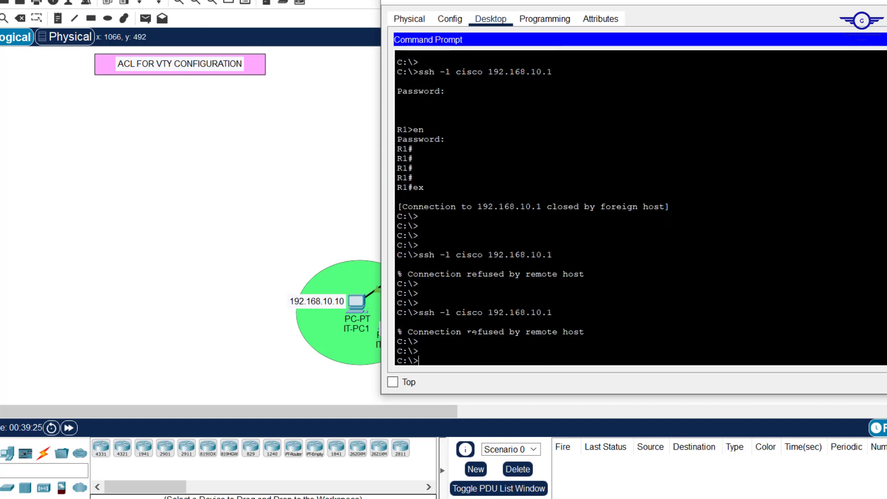
{"action": "left_click", "coordinate": [352, 190]}
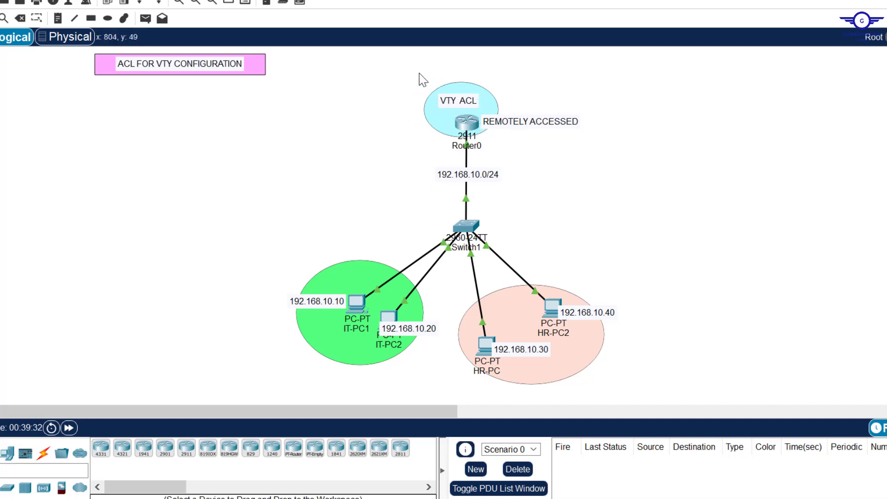
Step: Open Router0's CLI and highlight the access-list 20 entries and VTY blocks applying access-class 20
{"action": "left_click", "coordinate": [469, 122]}
{"action": "left_click_drag", "start_coordinate": [589, 212], "coordinate": [456, 184]}
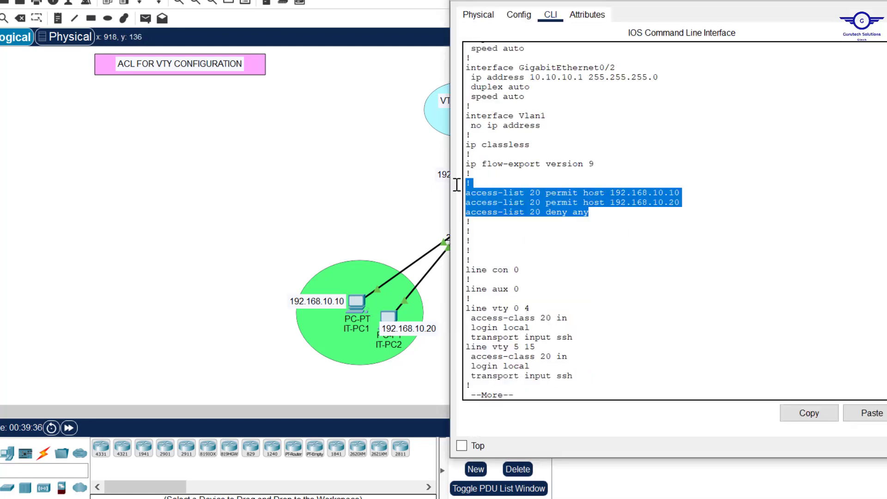
{"action": "left_click_drag", "start_coordinate": [592, 387], "coordinate": [451, 309]}
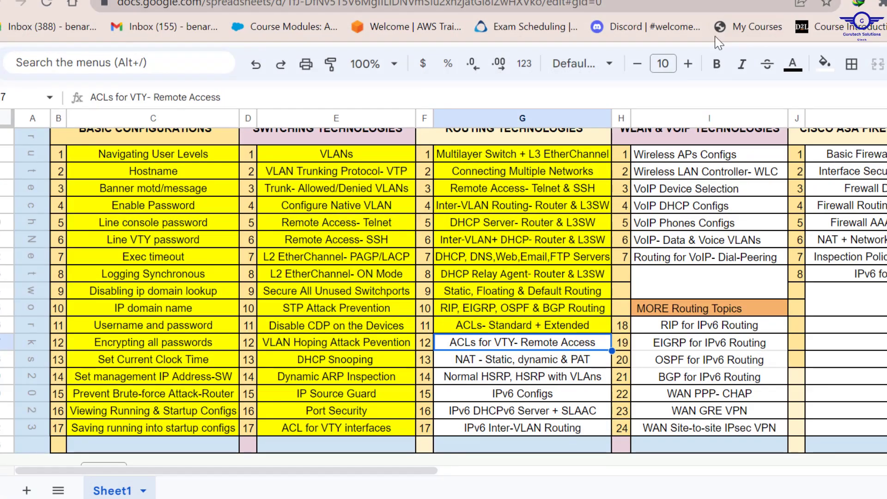
Step: Fill the ACLs for VTY- Remote Access cell G12 yellow, then close the Router0 window
{"action": "left_click", "coordinate": [825, 63]}
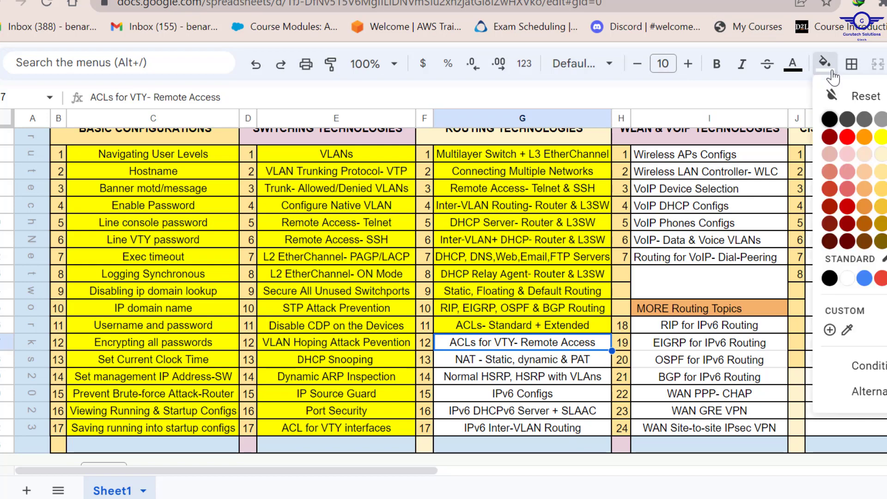
{"action": "left_click", "coordinate": [881, 139]}
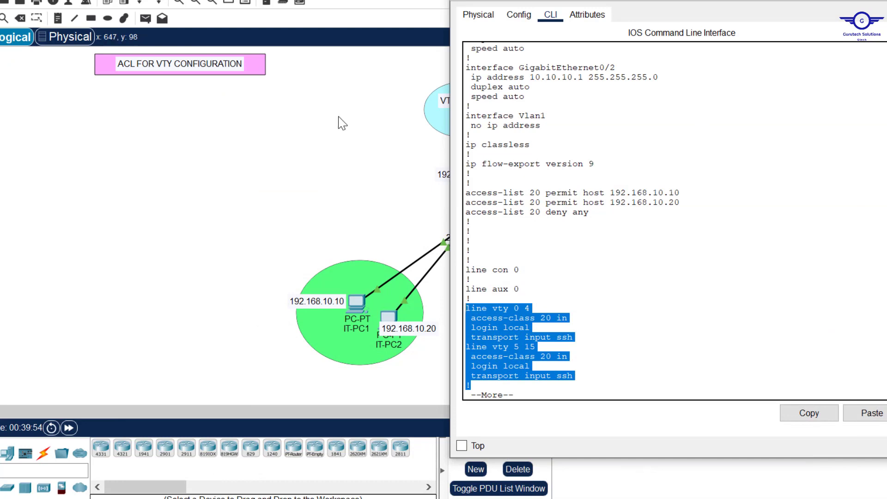
{"action": "left_click", "coordinate": [361, 148]}
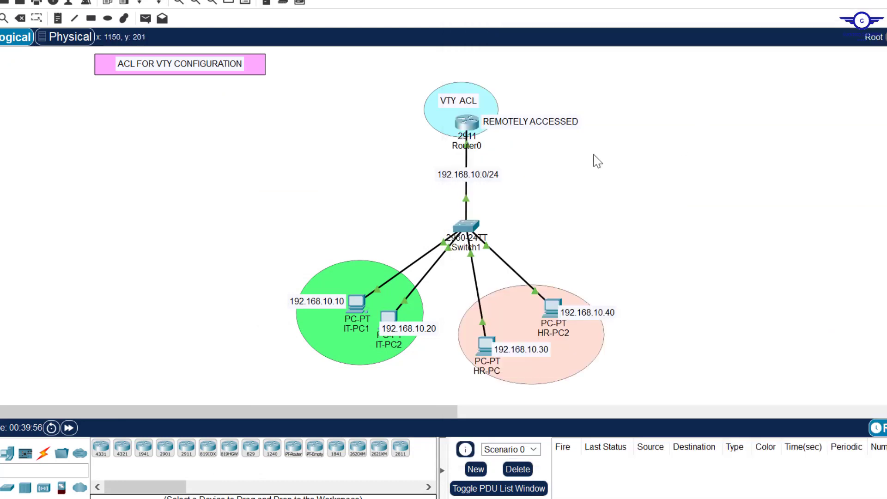